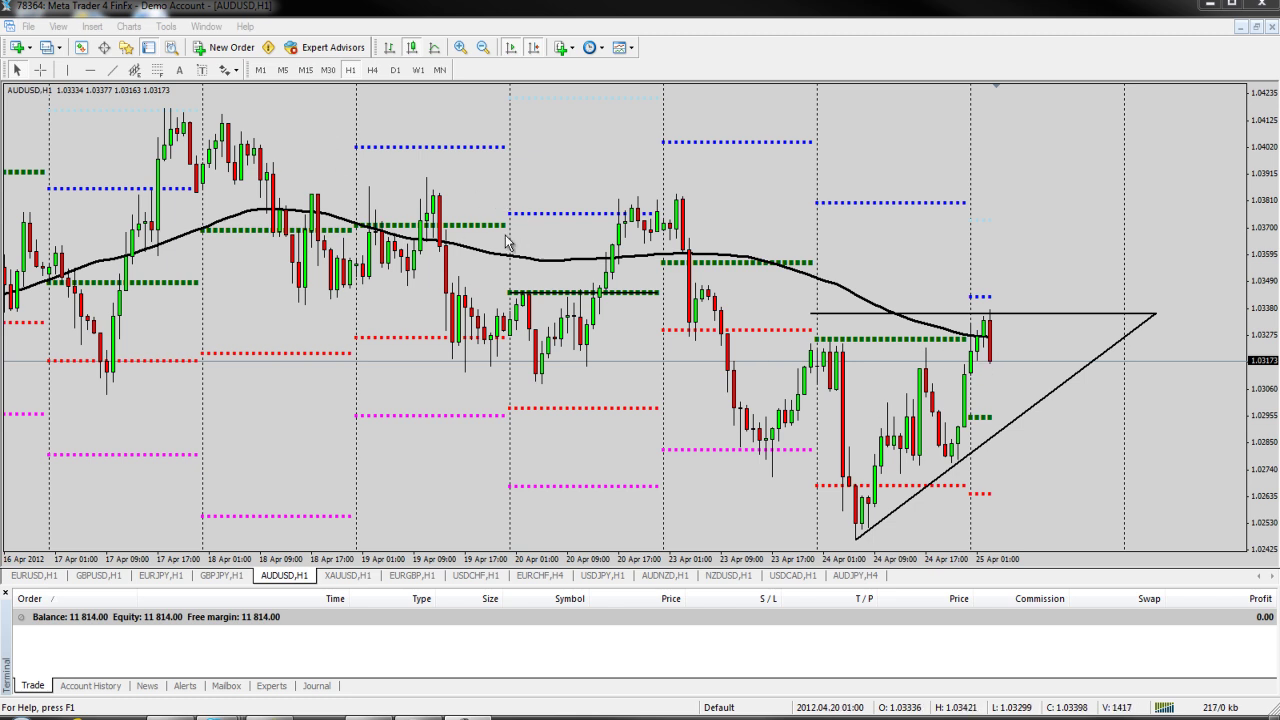
- Open a new AUDUSD order and drop down its Type list
left_click(222, 47)
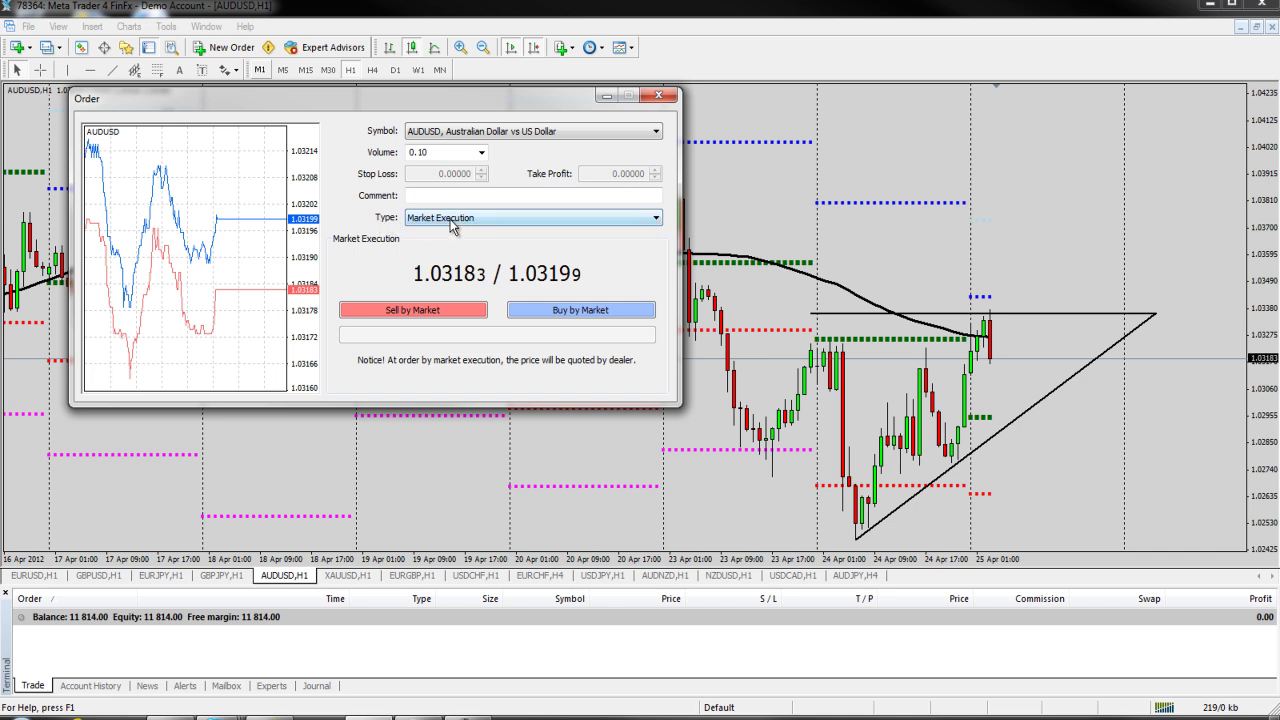
left_click(512, 218)
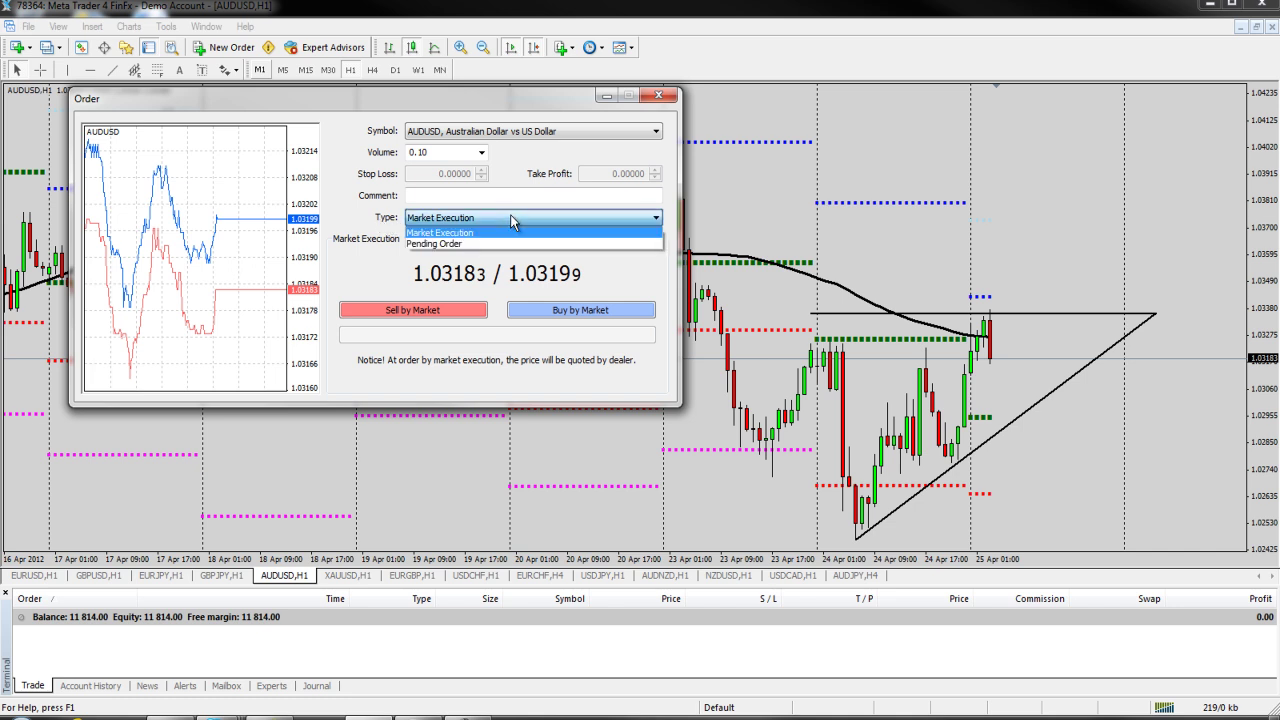
- Switch the AUDUSD order to Pending Order and move the Order window aside
left_click(443, 245)
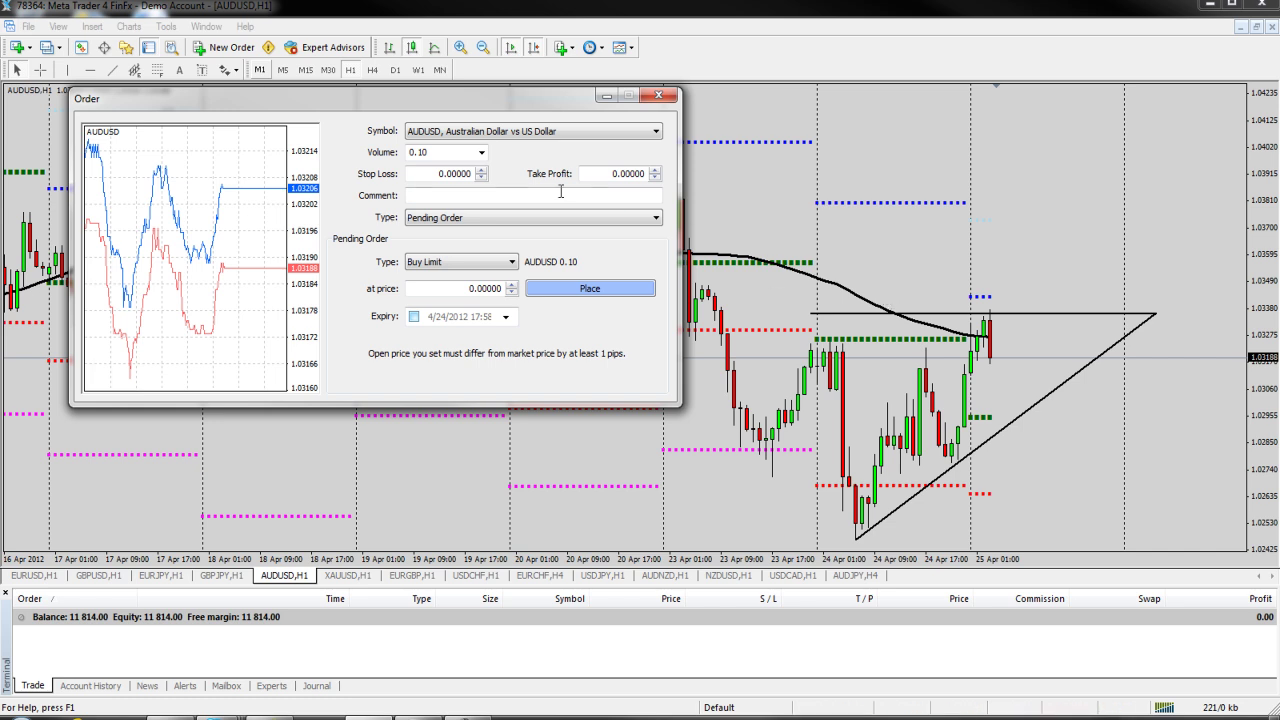
left_click_drag(535, 104, 474, 92)
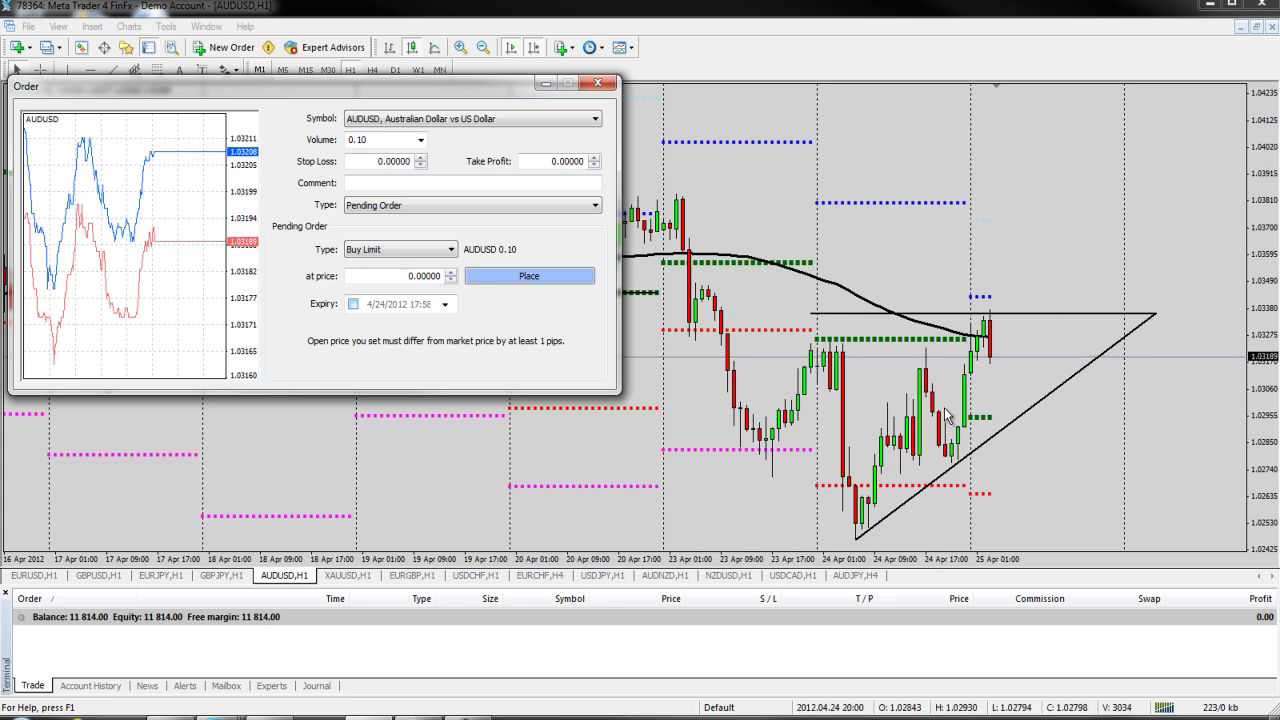
middle_click(978, 316)
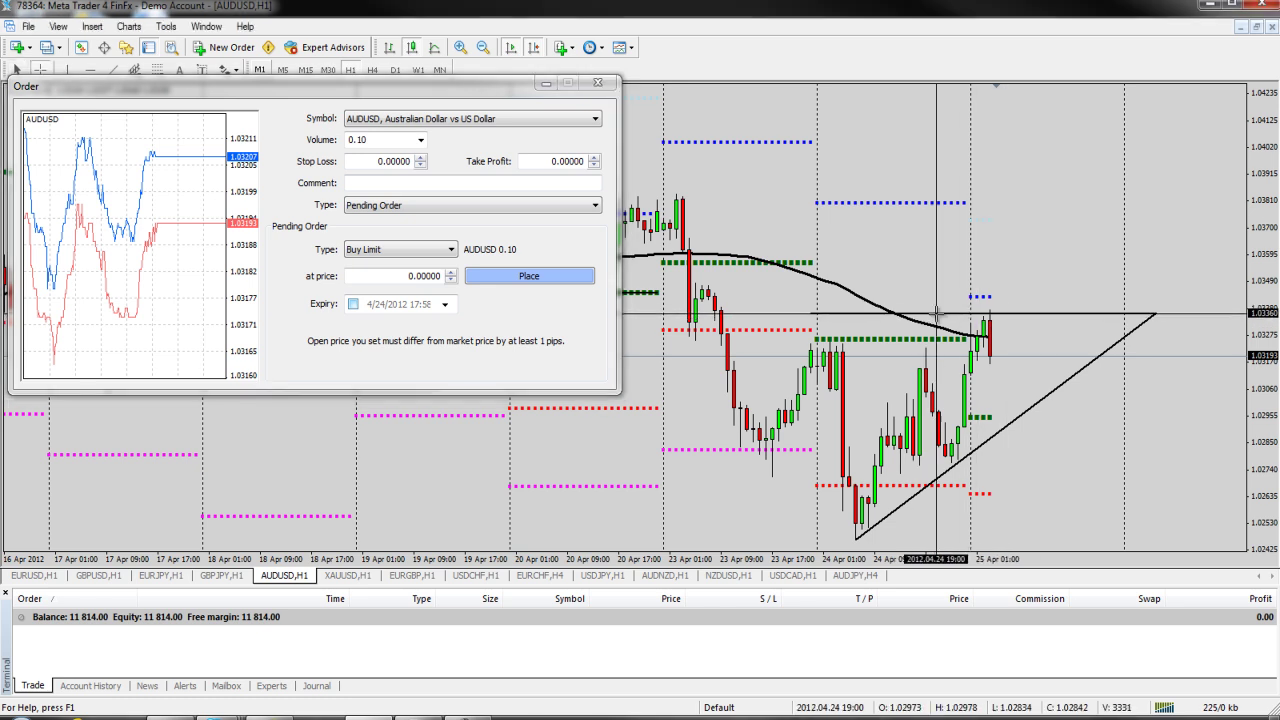
left_click_drag(978, 314, 1018, 190)
middle_click(1002, 282)
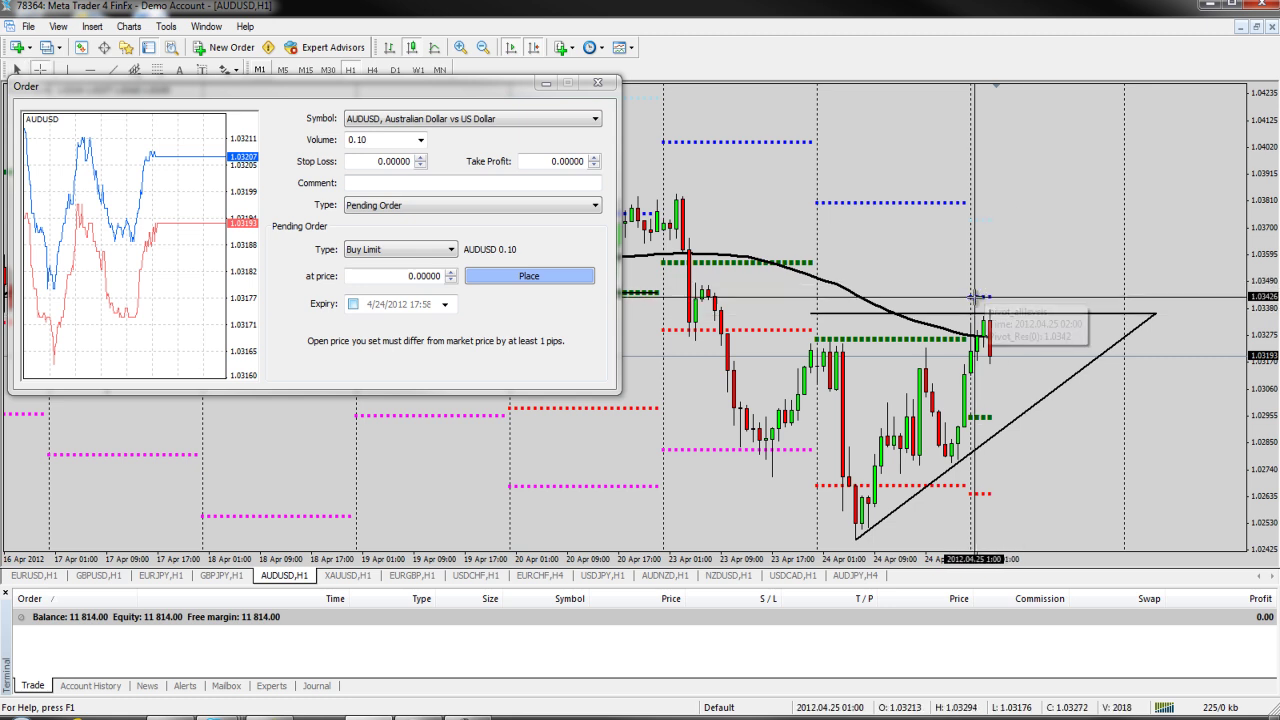
left_click(980, 297)
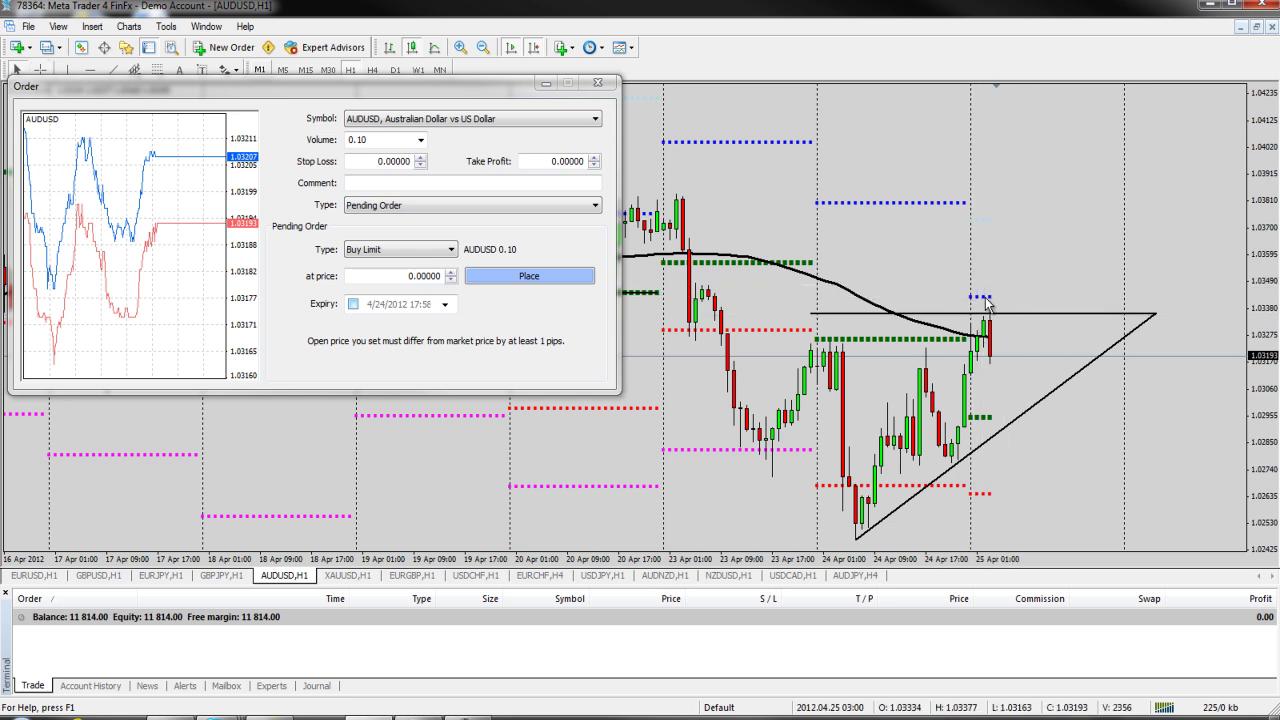
mouse_move(988, 296)
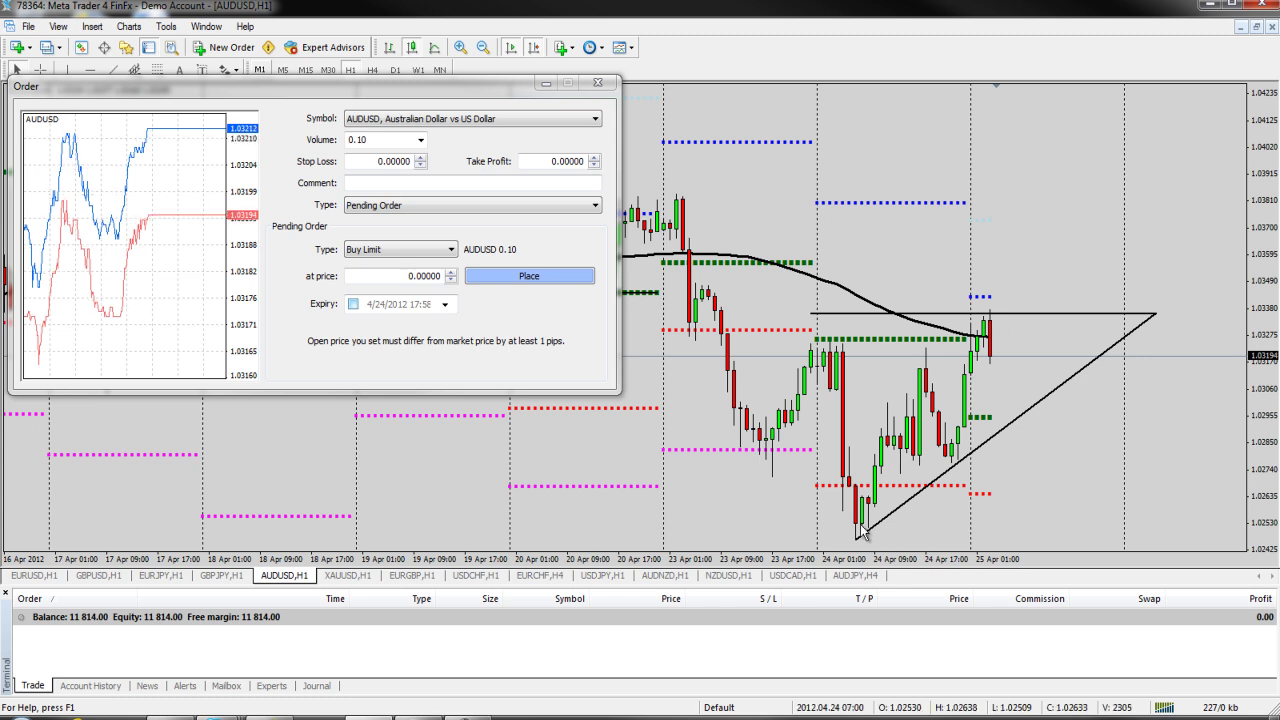
middle_click(1045, 403)
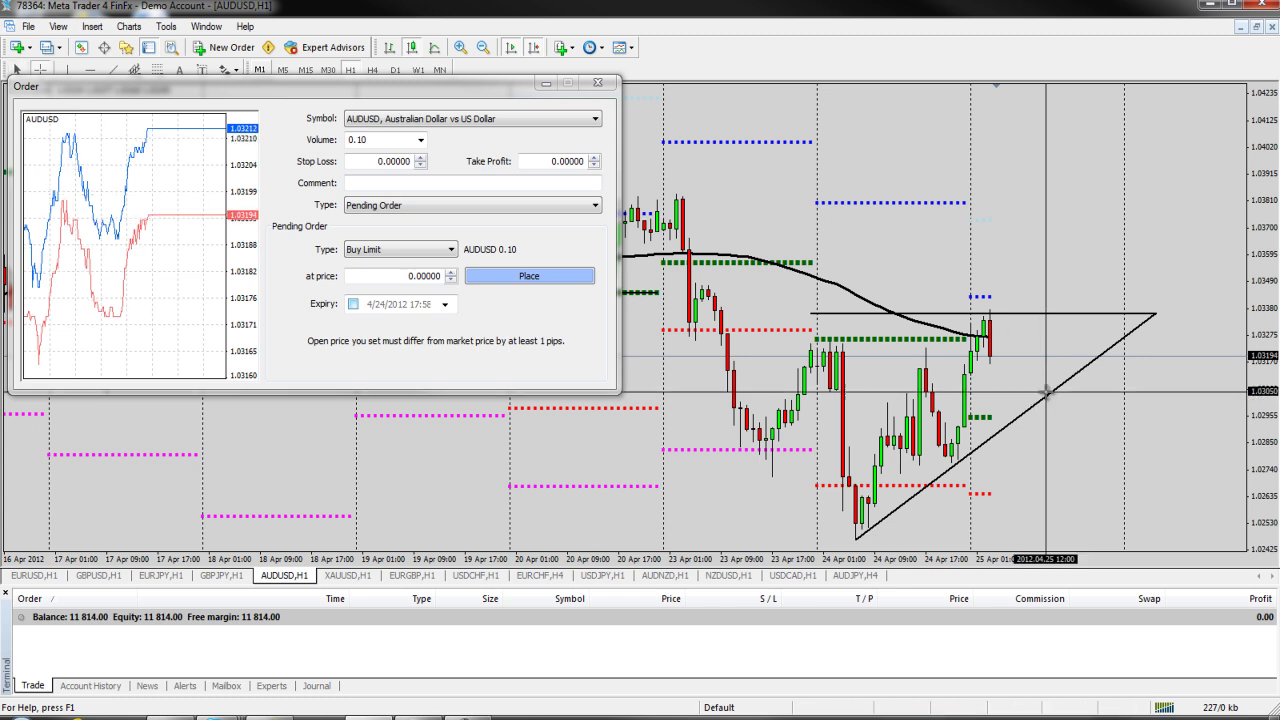
middle_click(1040, 425)
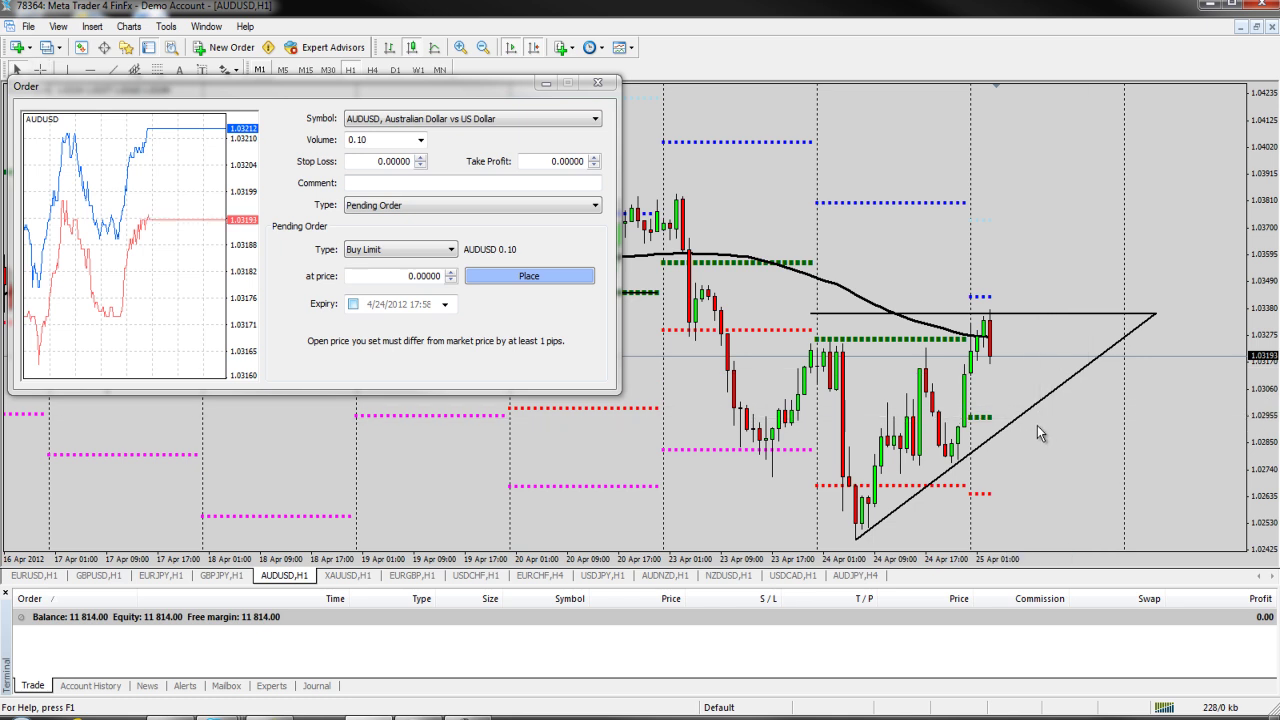
middle_click(1033, 423)
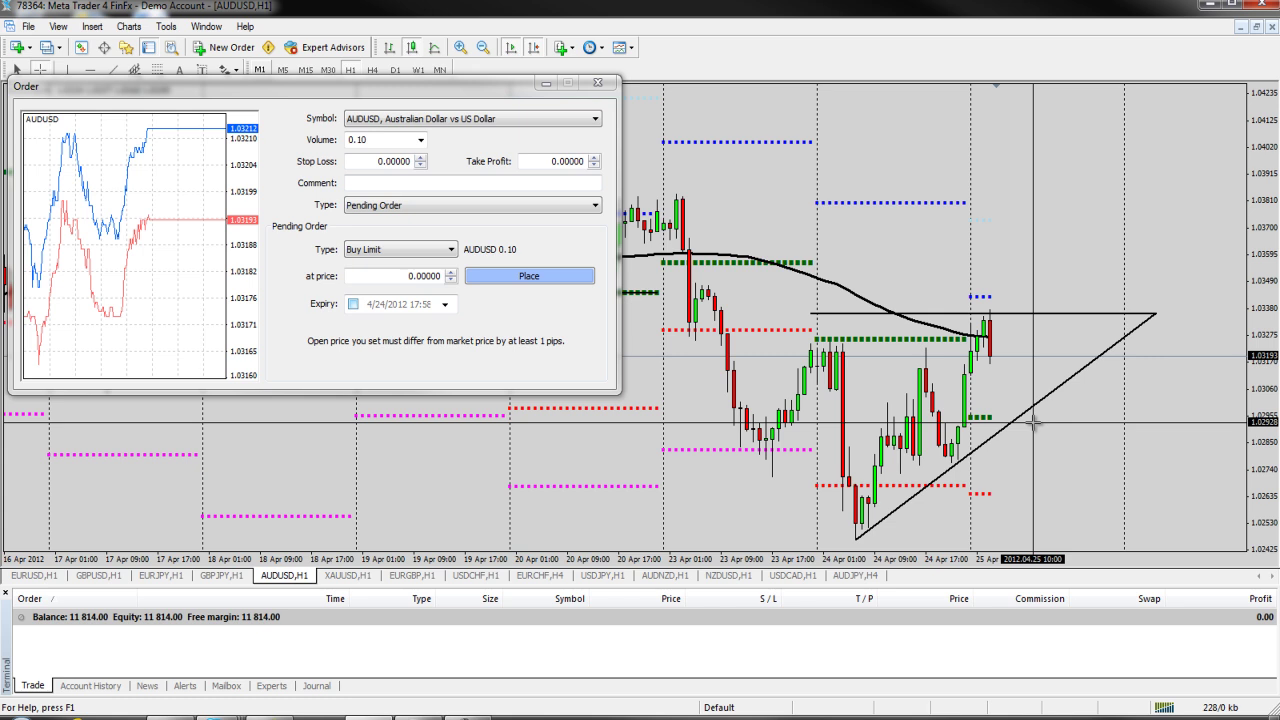
double_click(1033, 423)
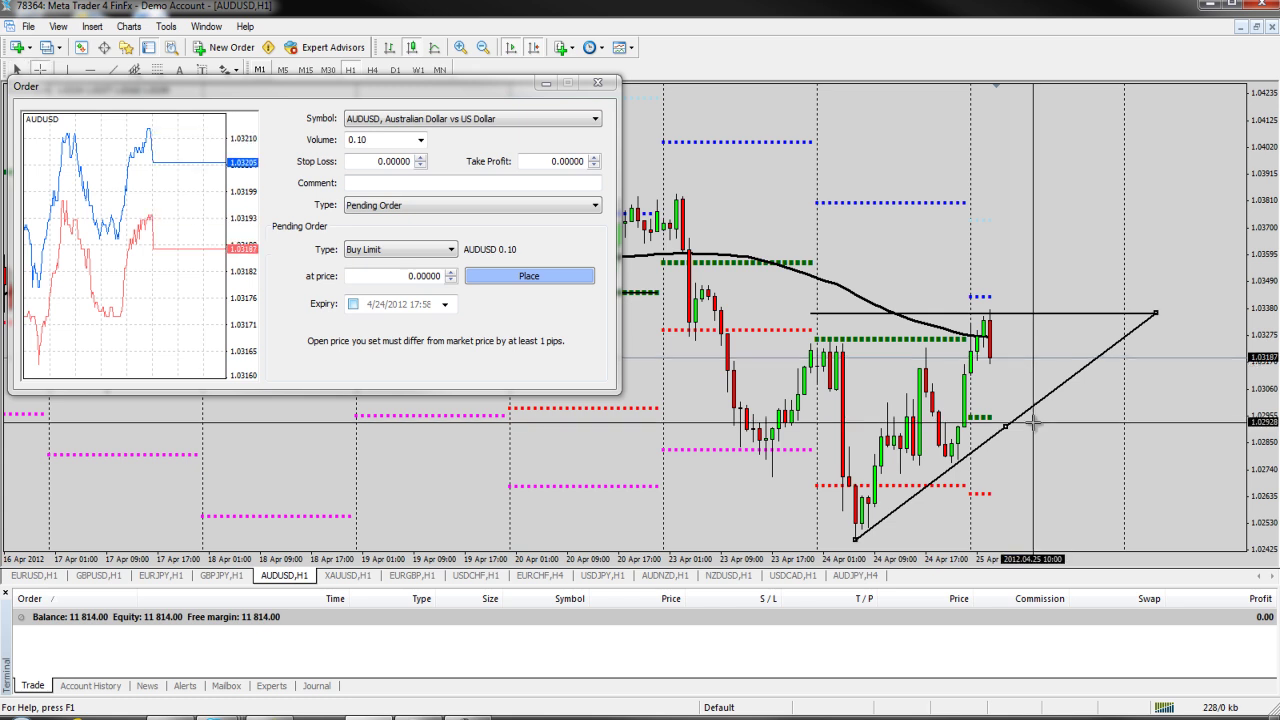
left_click_drag(1031, 425, 1029, 497)
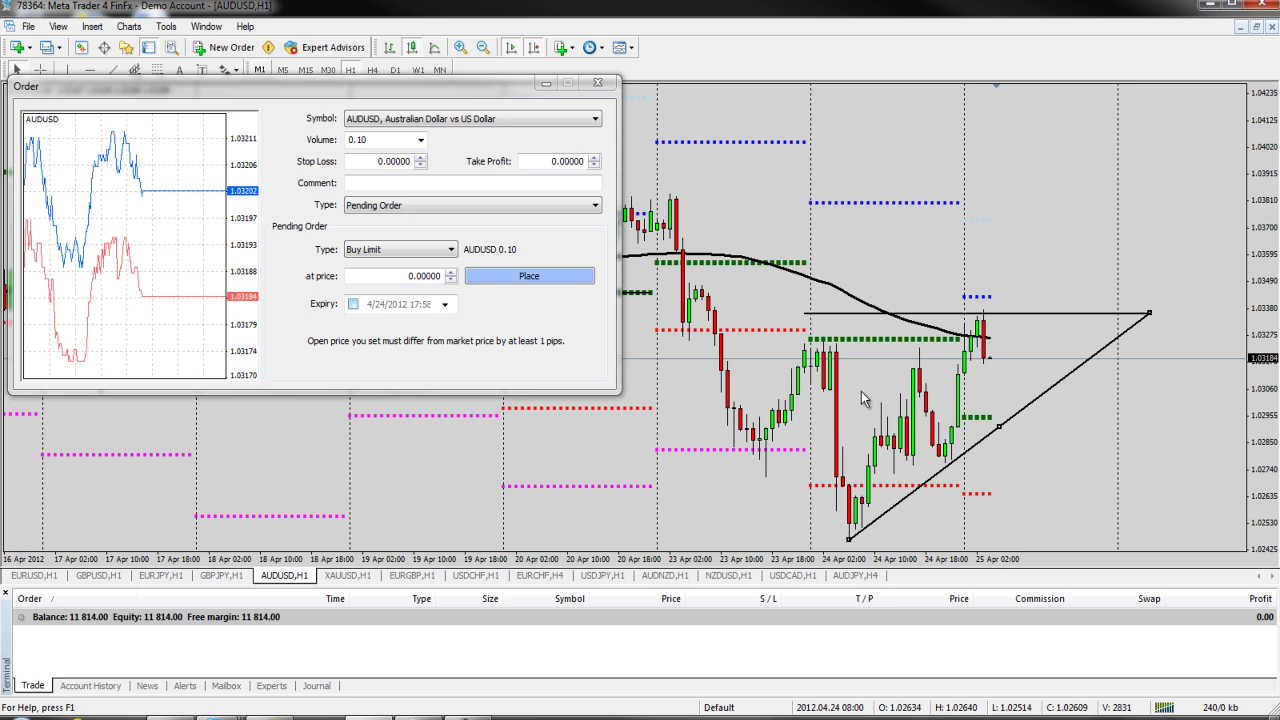
- Start a fresh AUDUSD order and set it as a pending Buy Stop
left_click(597, 82)
left_click(231, 47)
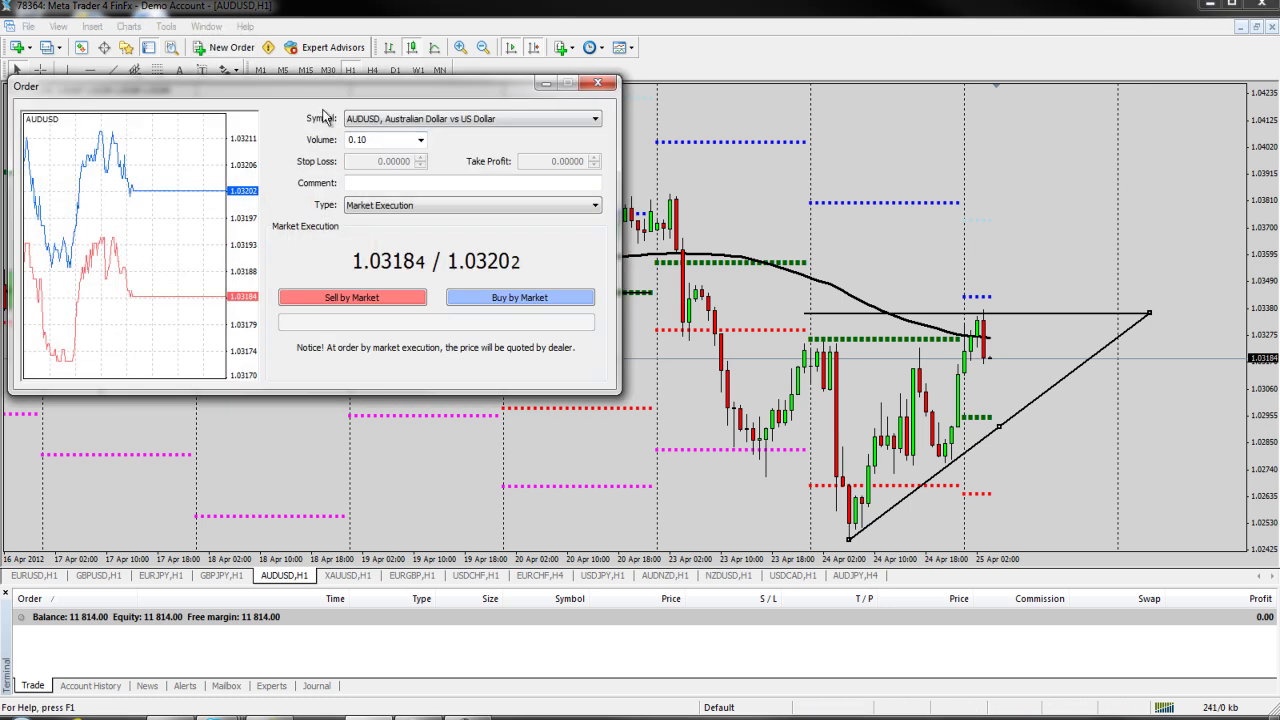
left_click(378, 208)
left_click(372, 222)
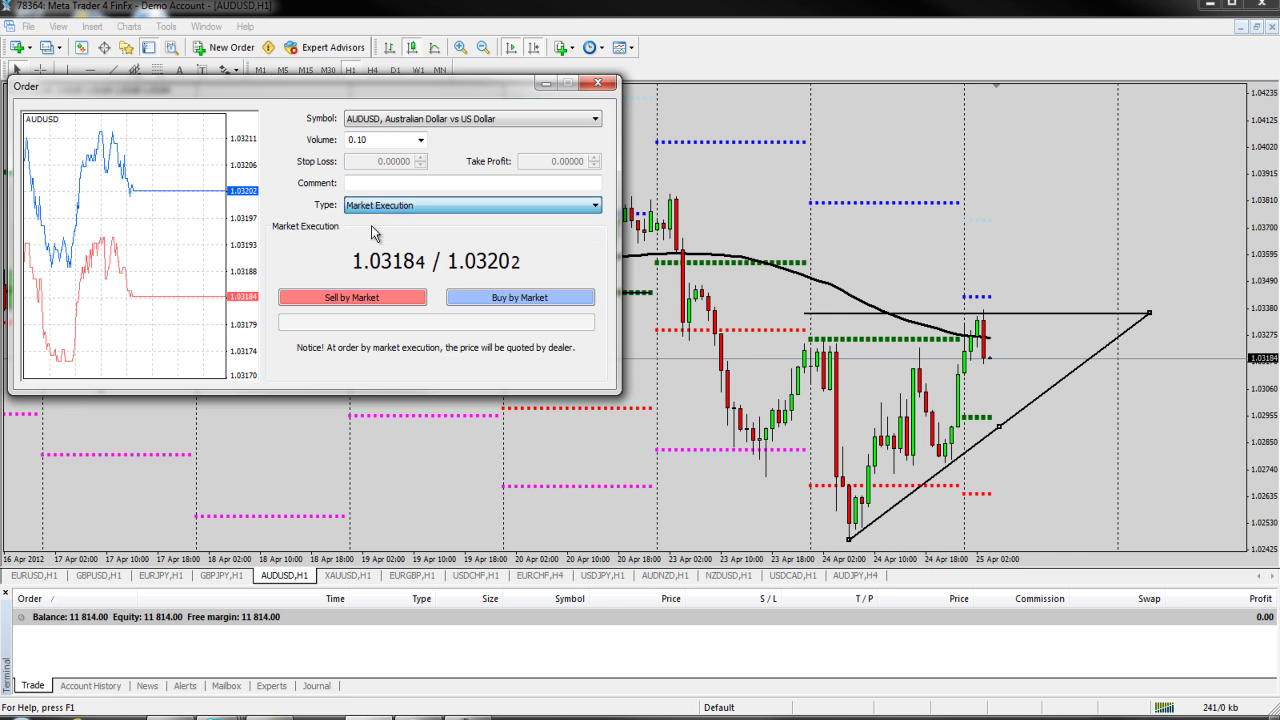
left_click(380, 206)
left_click(386, 232)
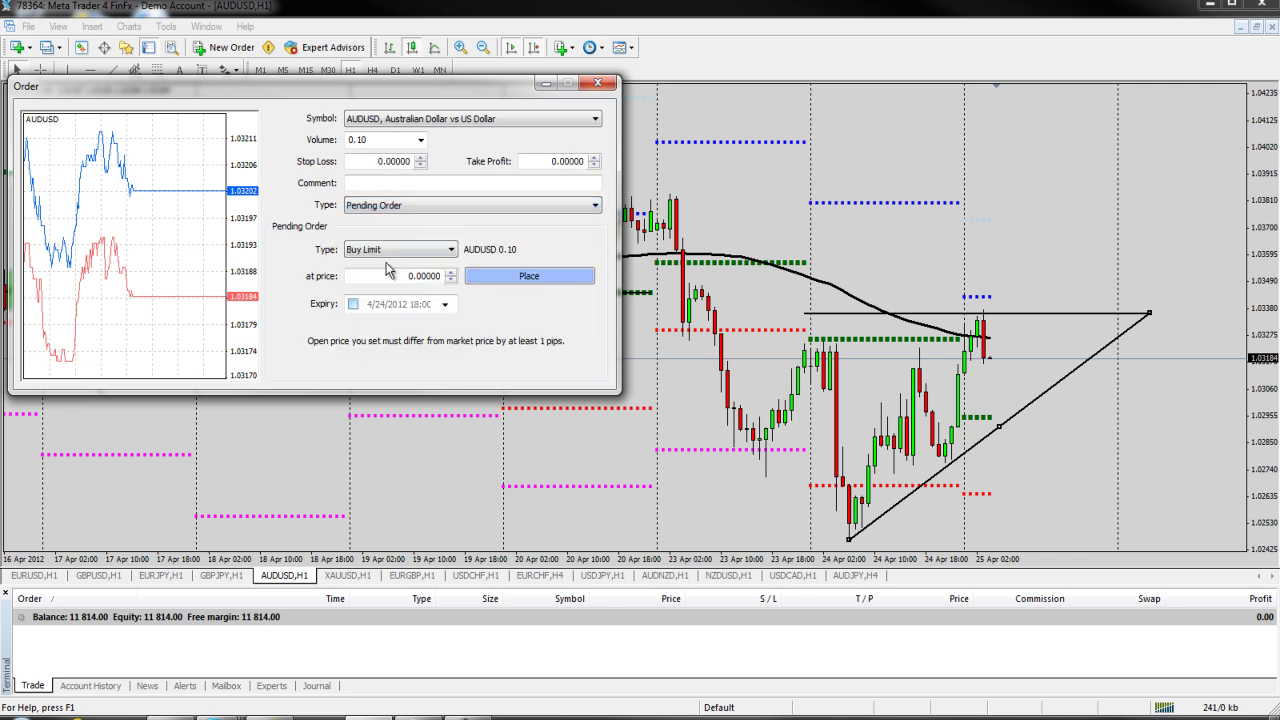
left_click(398, 250)
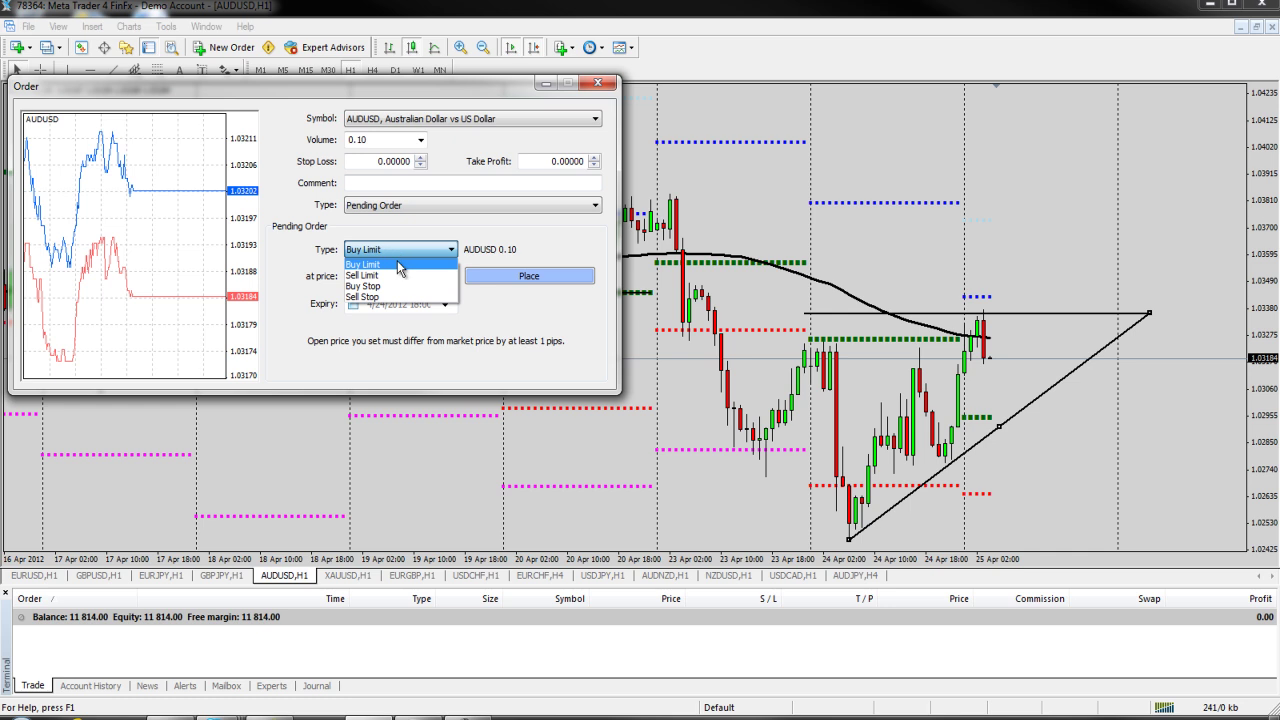
left_click(375, 287)
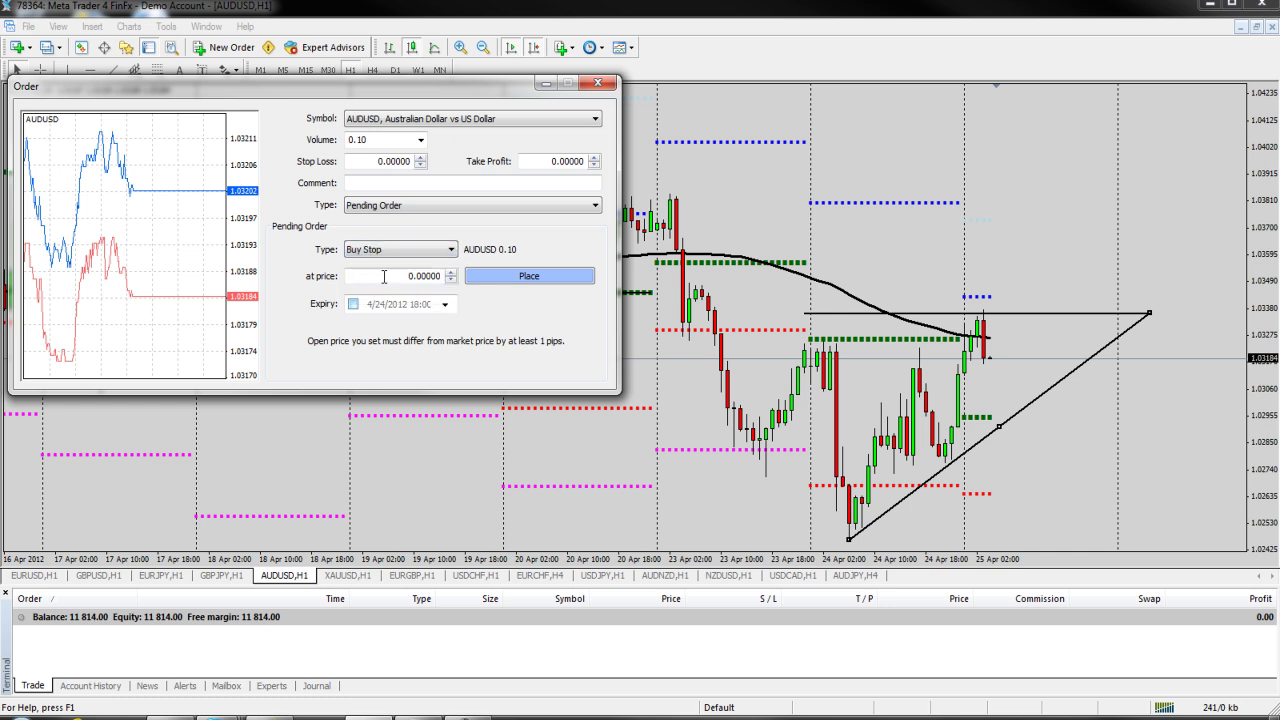
- Enter price 1.03250, stop loss 1.03000, take profit 1.03500, and place the order
left_click(424, 276)
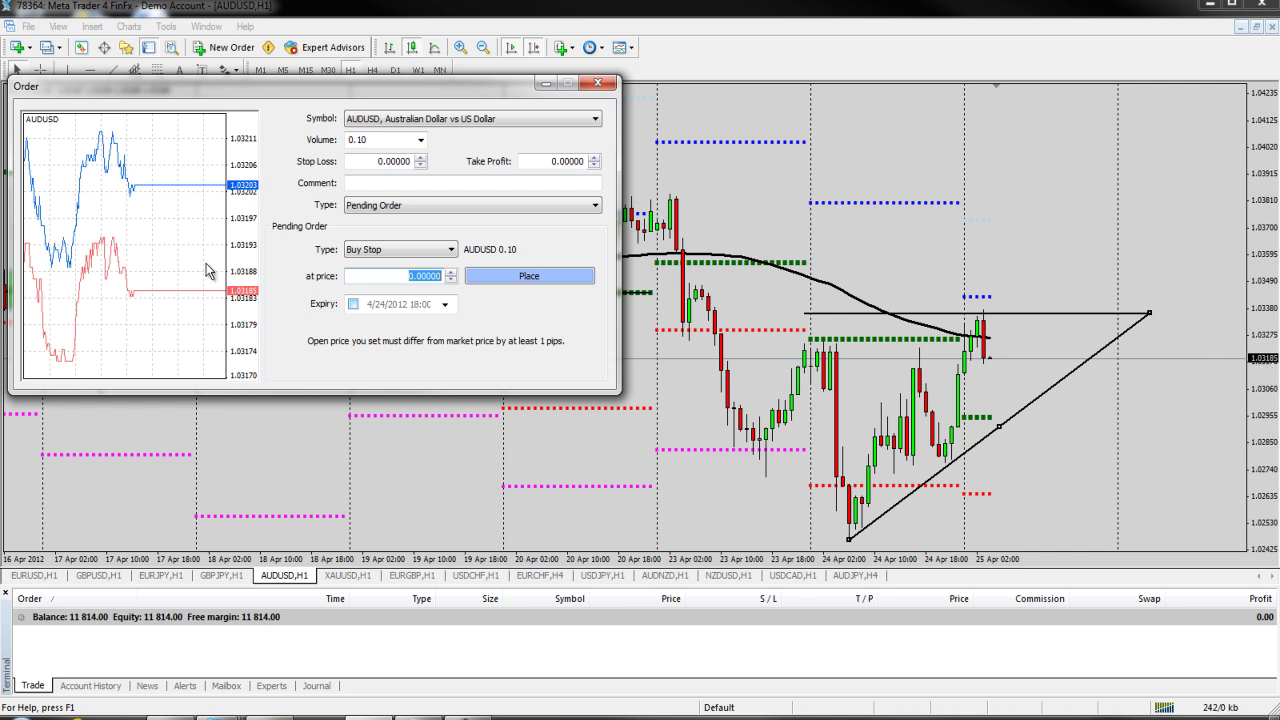
type("1.03250")
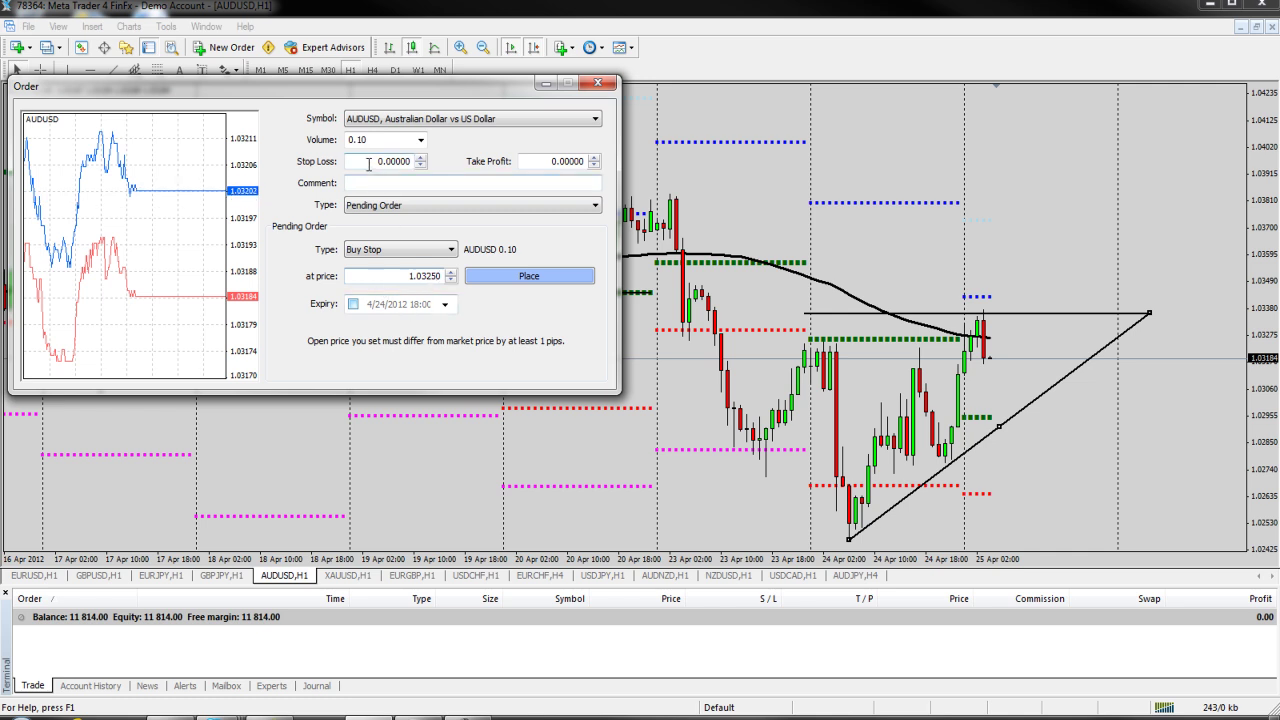
double_click(401, 161)
type("1.0300")
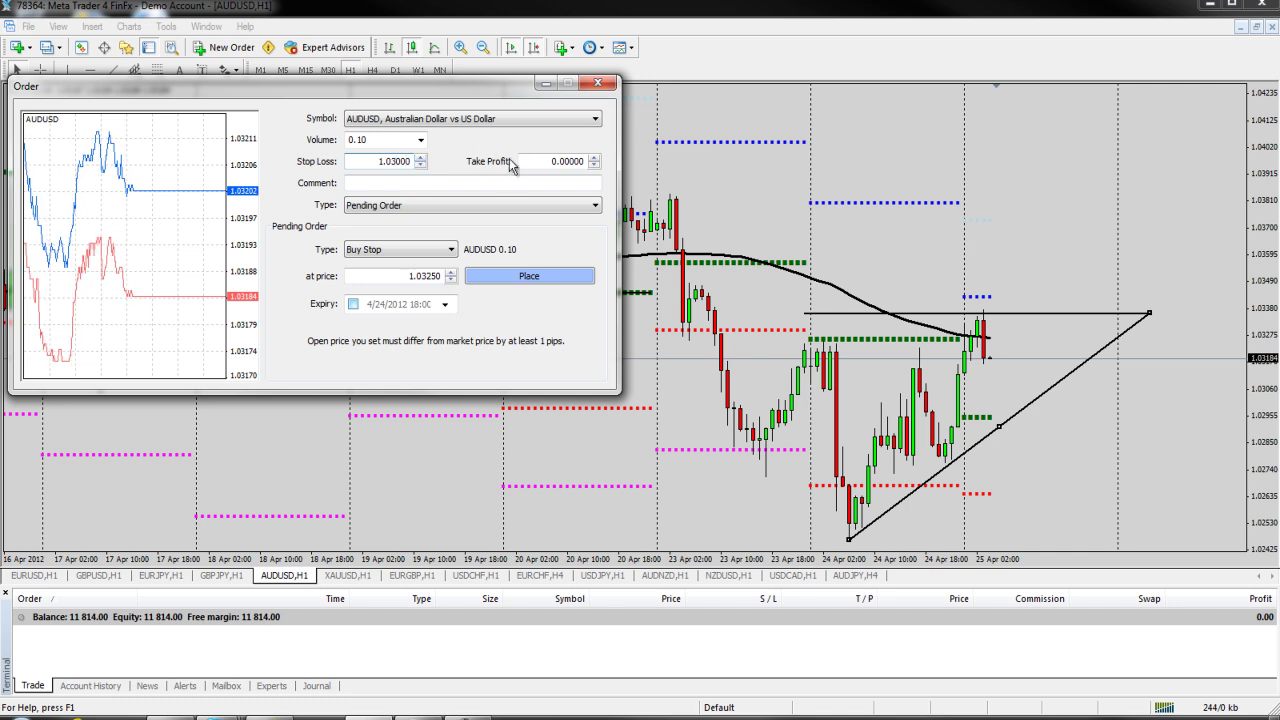
left_click_drag(534, 160, 594, 161)
type("1")
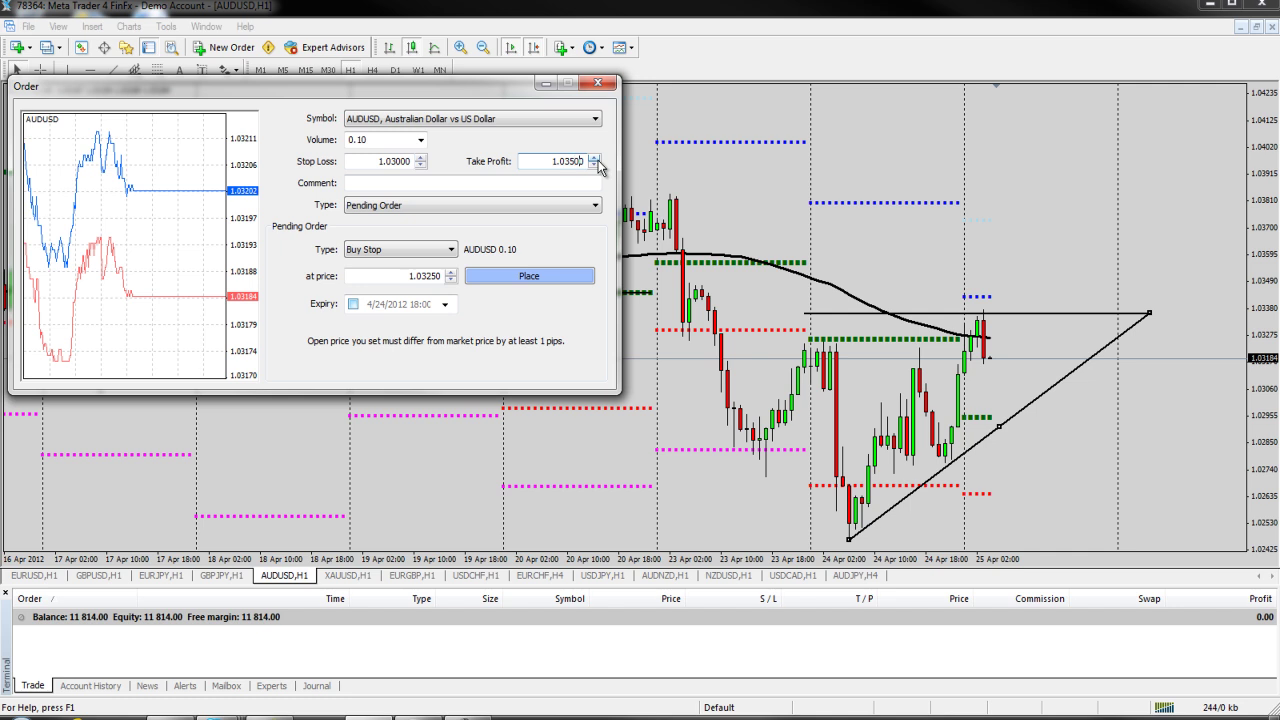
left_click(515, 274)
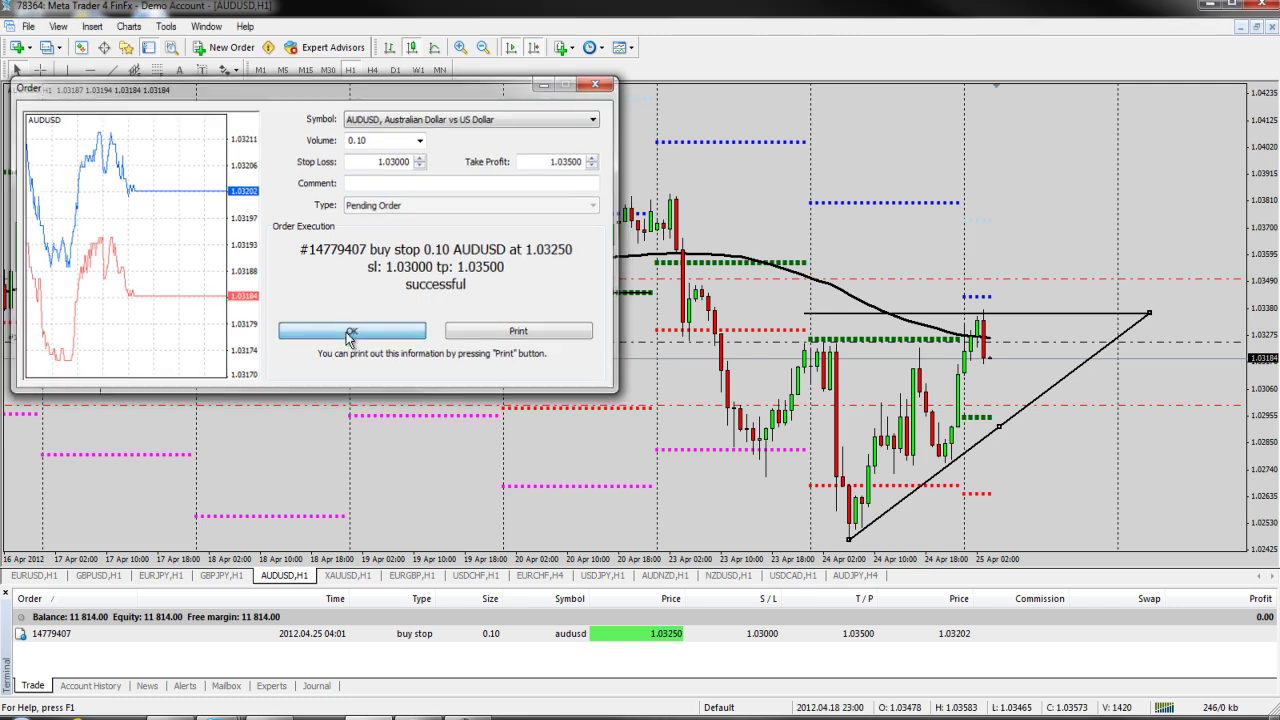
- Dismiss the placement confirmation and select pending order 14779407 in the Trade list
left_click(350, 332)
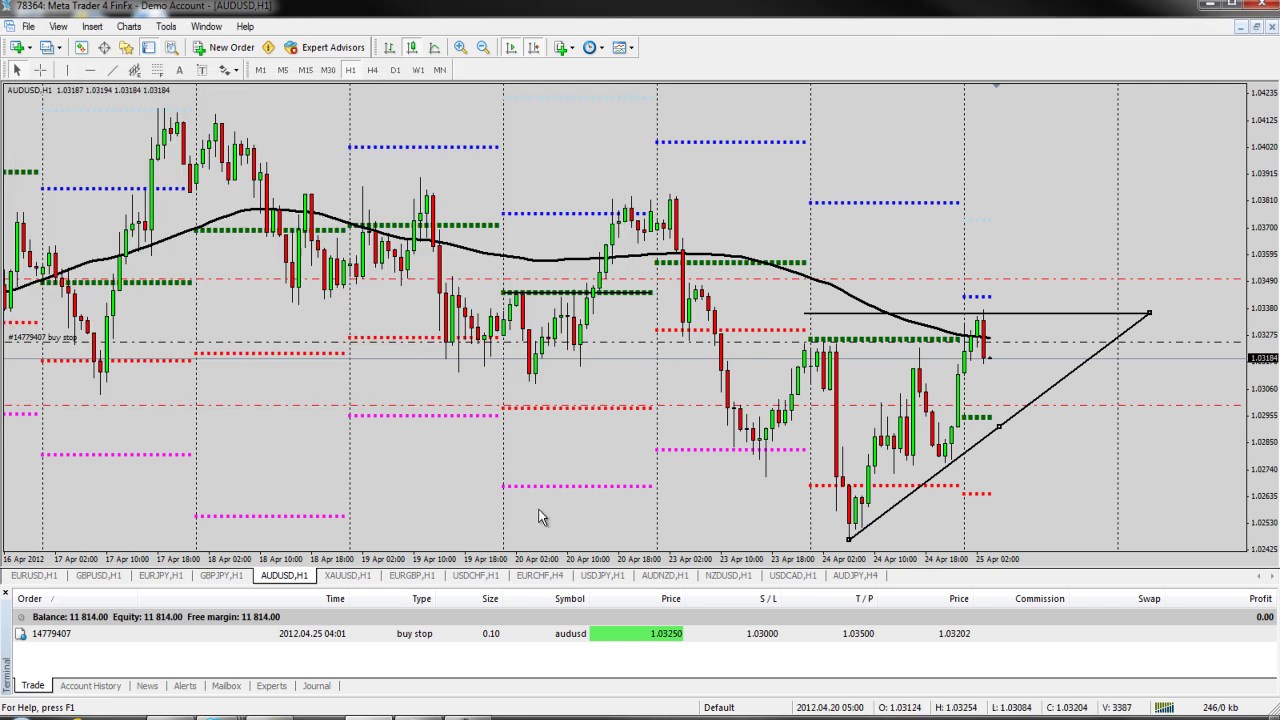
left_click(363, 636)
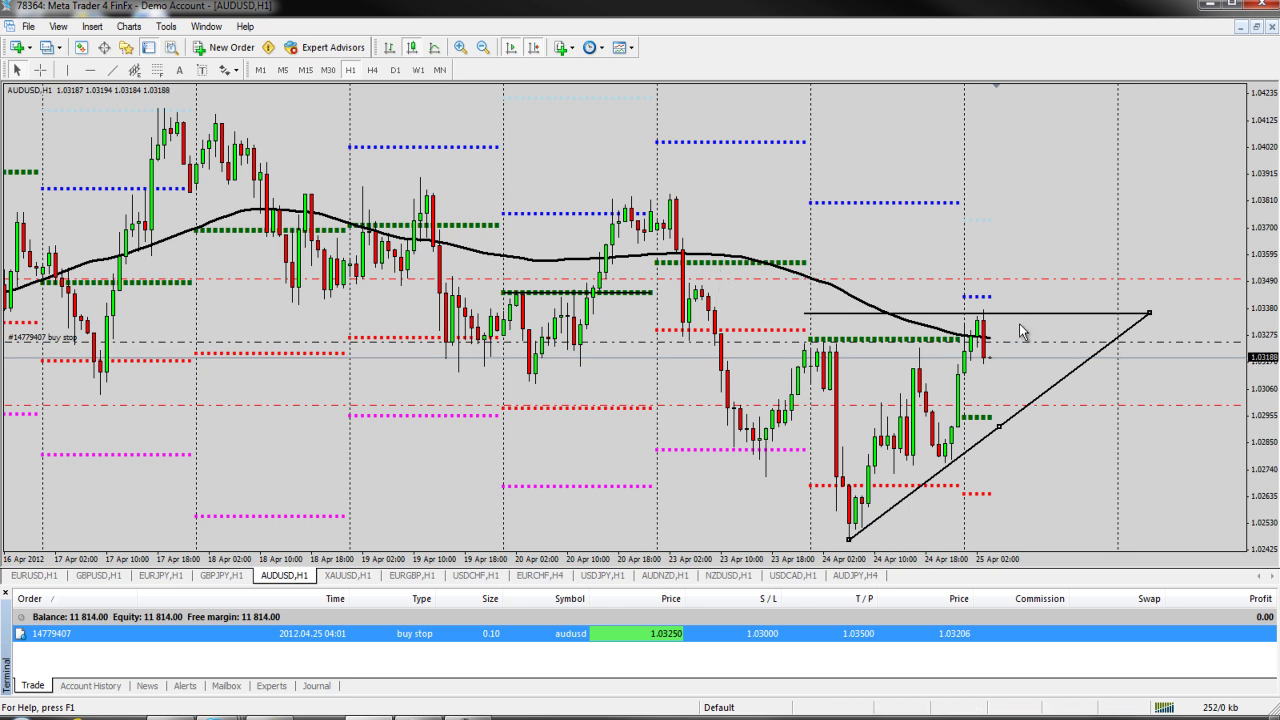
mouse_move(986, 365)
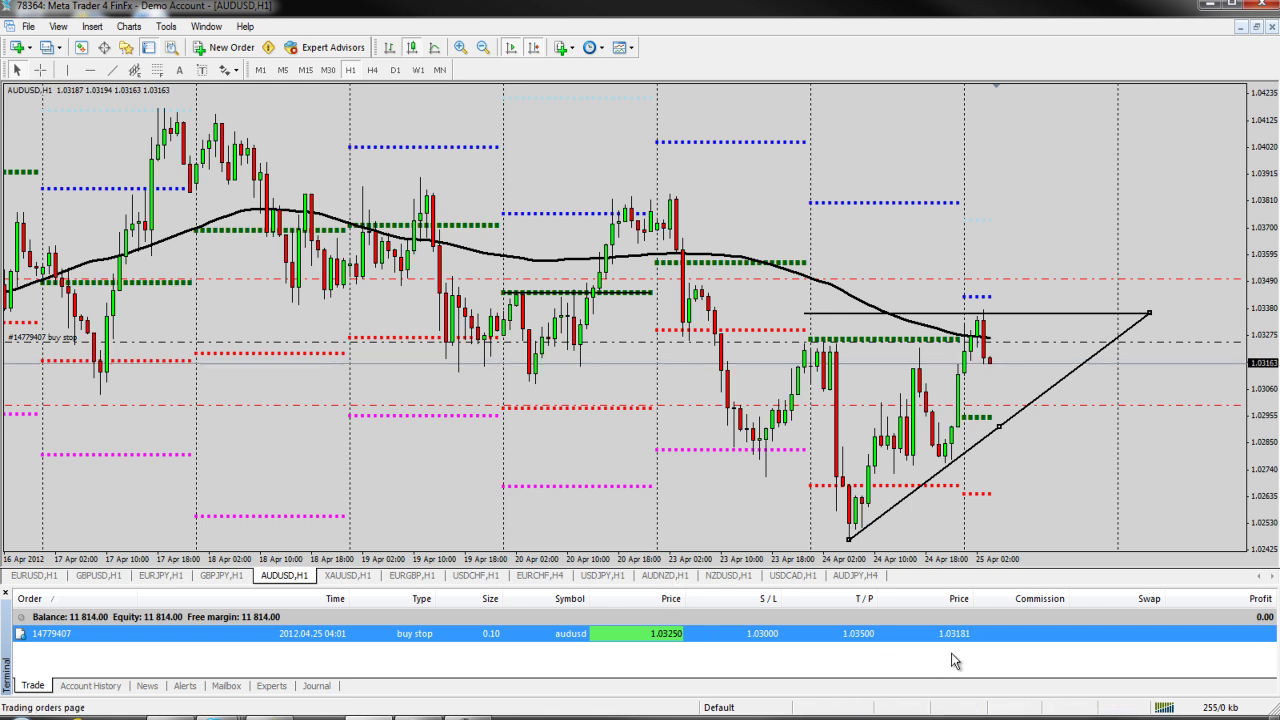
left_click(716, 650)
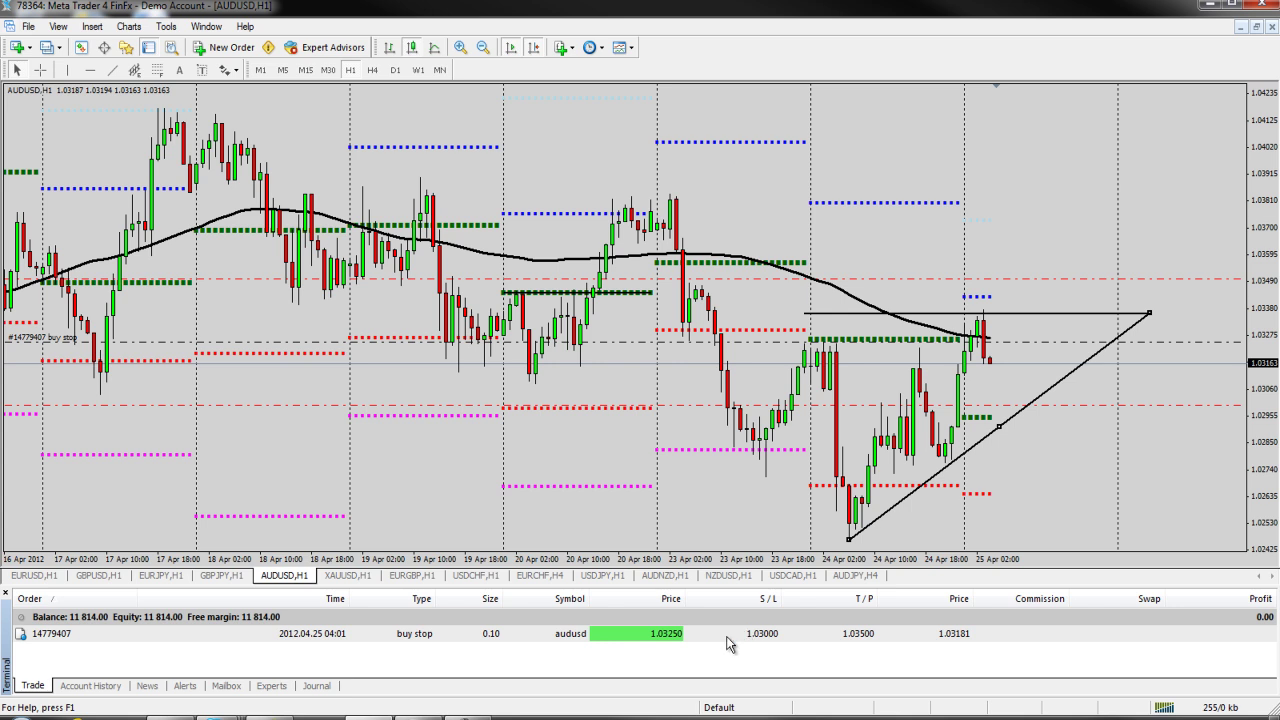
left_click(727, 637)
- Modify order 14779407 to set its stop loss to 1.0301 and confirm
right_click(726, 644)
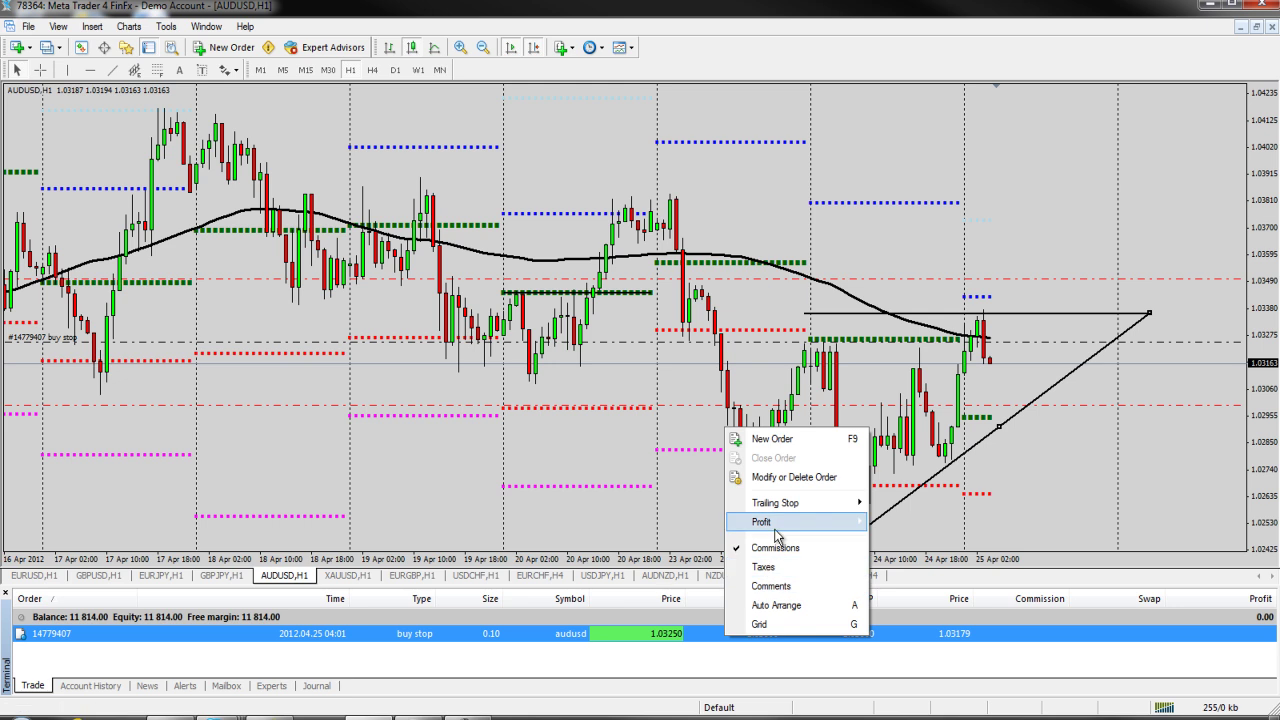
left_click(822, 480)
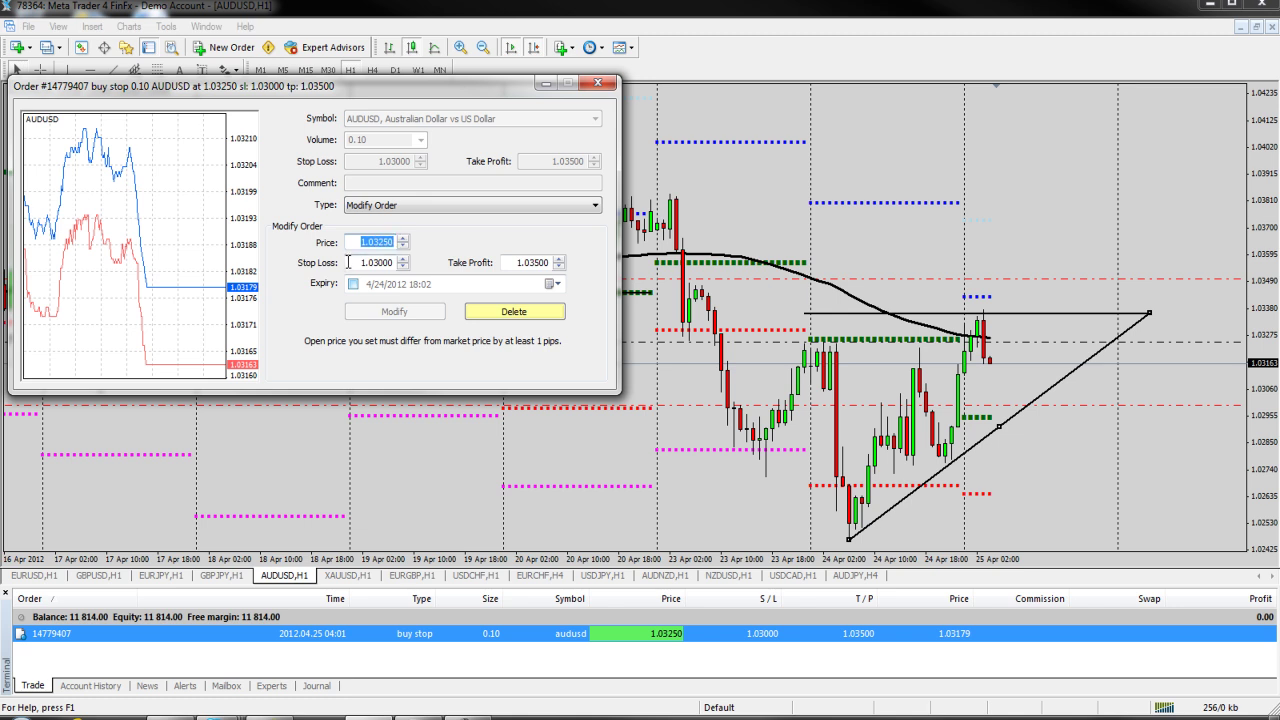
left_click_drag(350, 262, 396, 262)
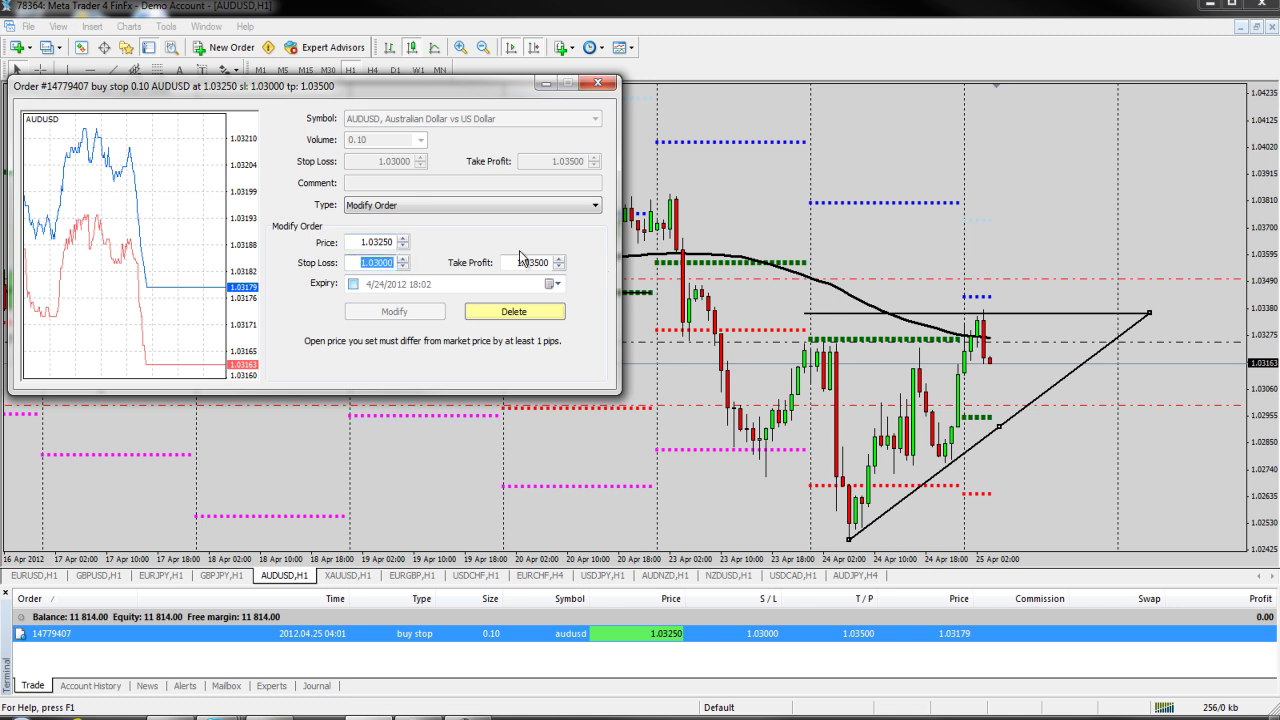
left_click_drag(546, 262, 514, 262)
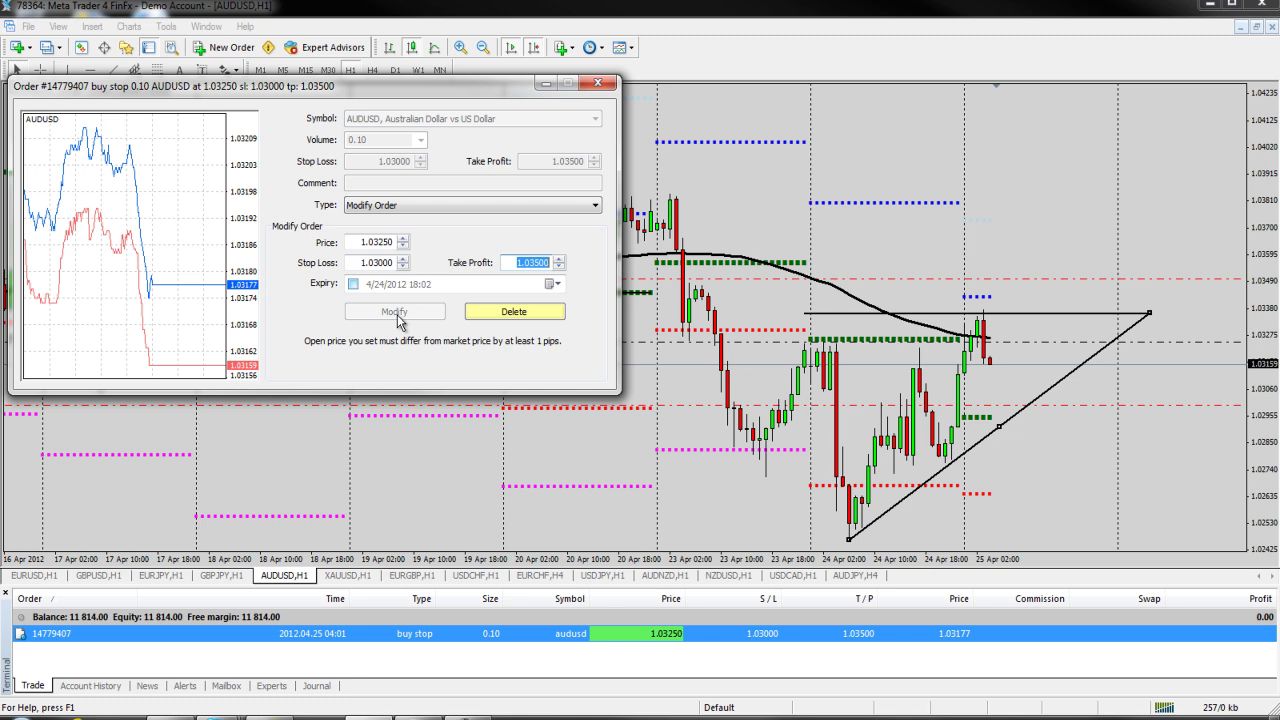
left_click(368, 263)
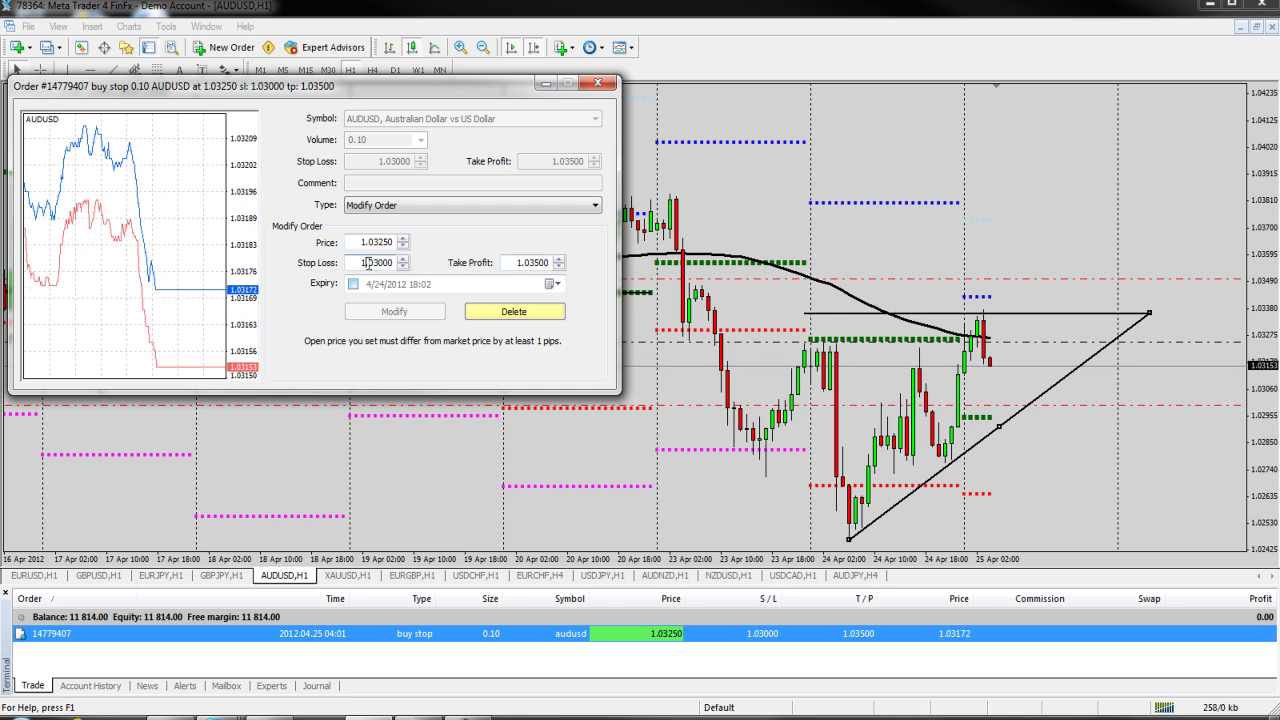
left_click_drag(358, 262, 395, 262)
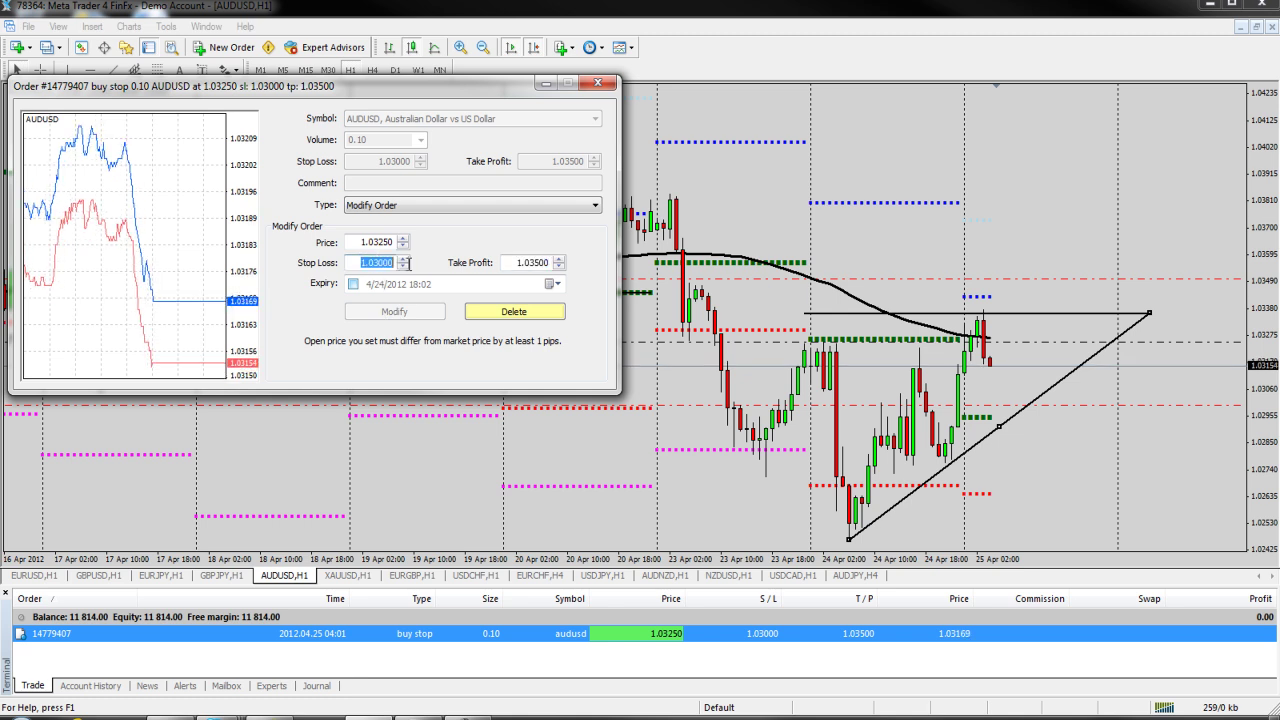
type("1.0")
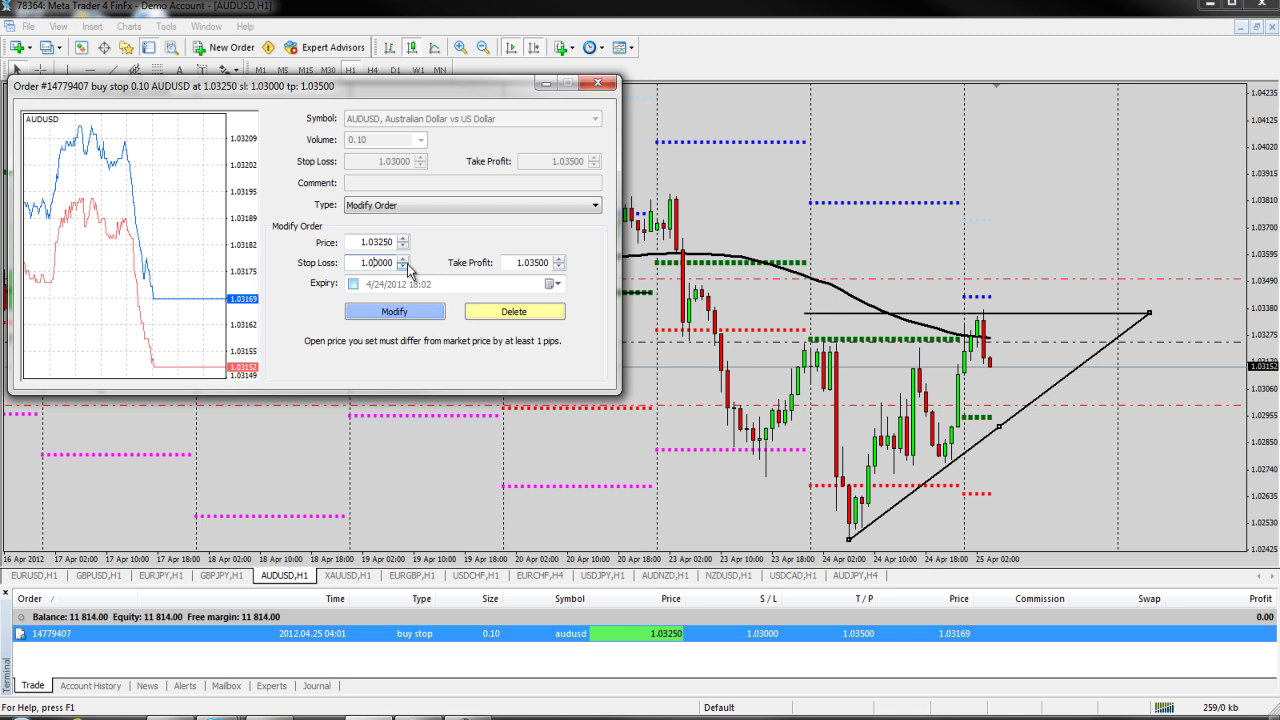
type("301")
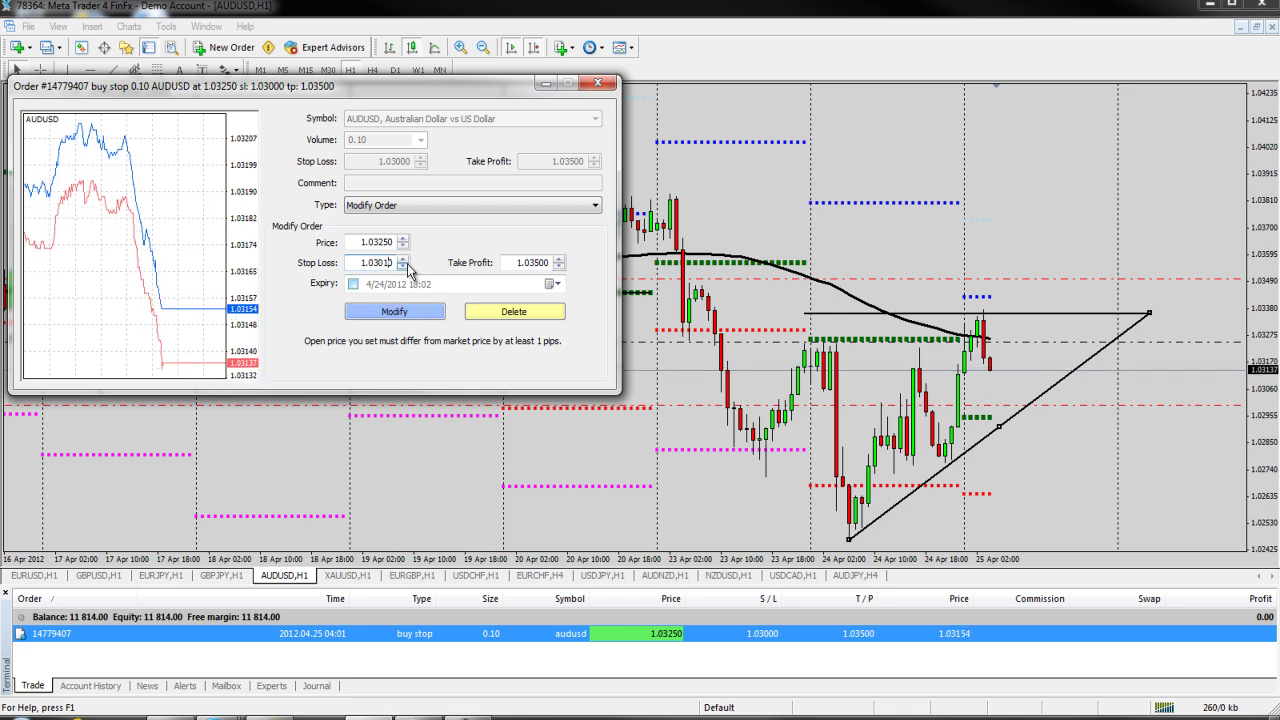
left_click(421, 319)
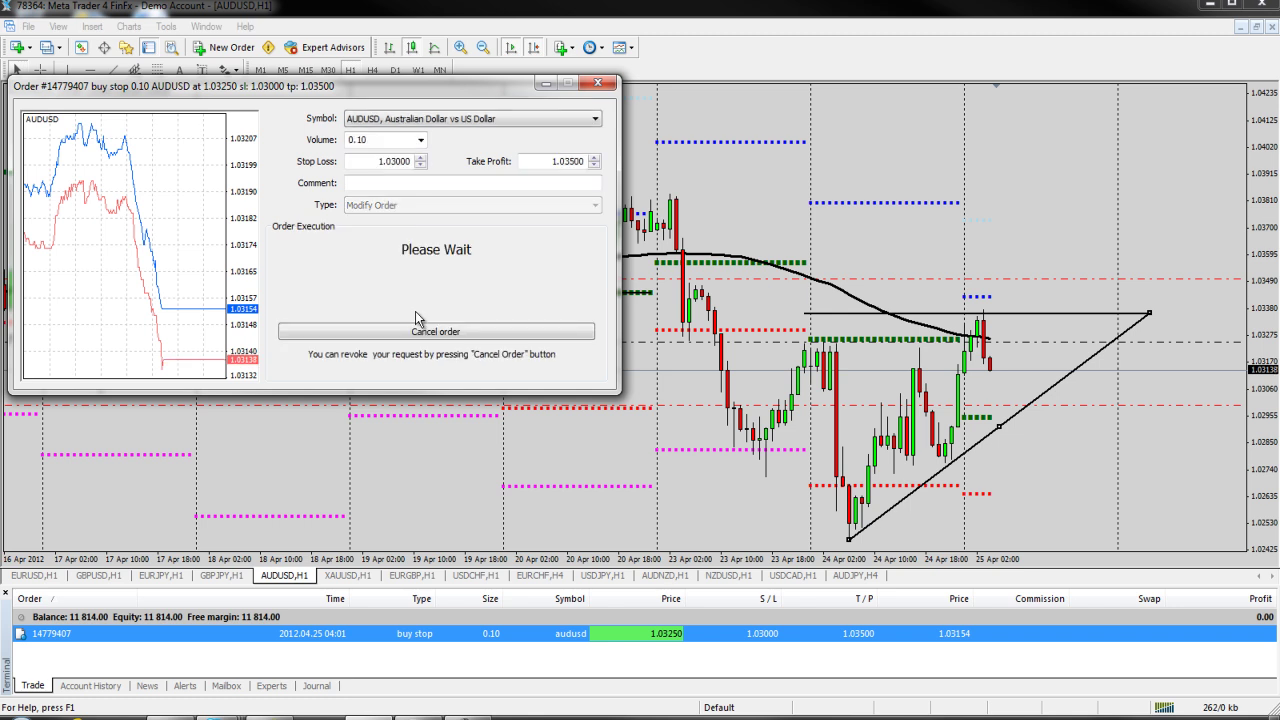
left_click(383, 335)
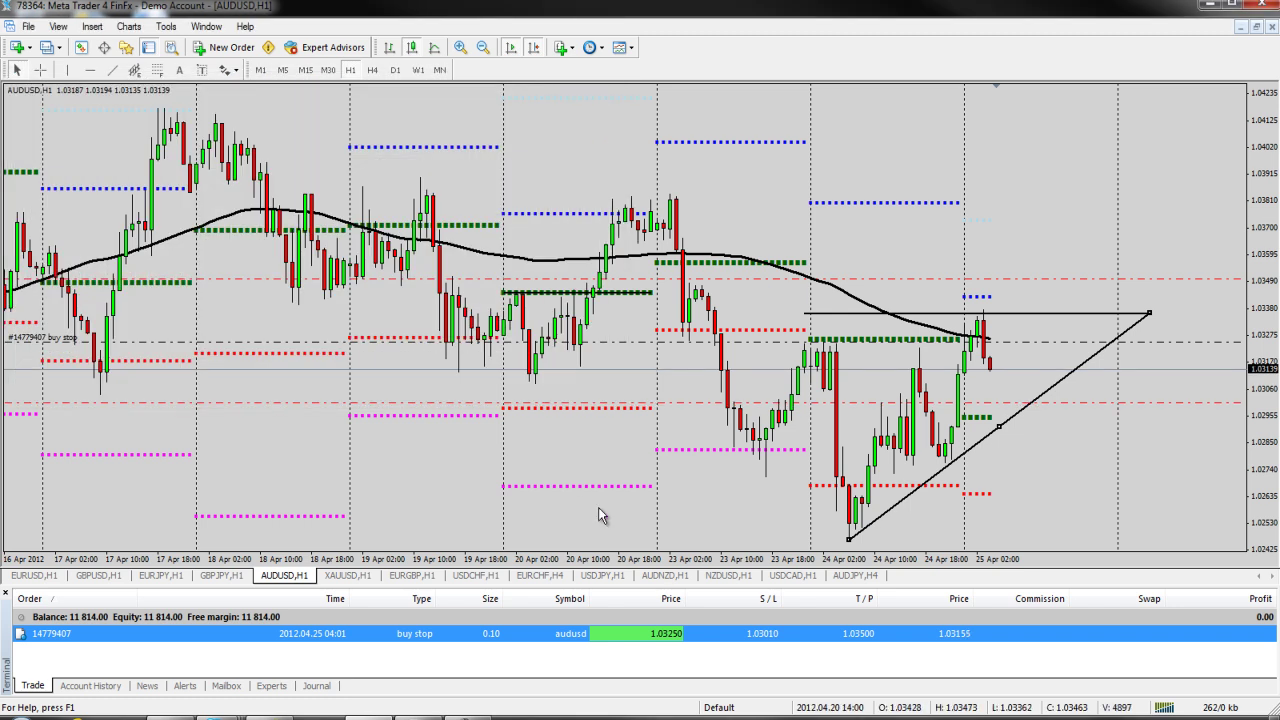
- Delete pending buy stop 14779407 through Modify or Delete Order and confirm
right_click(657, 640)
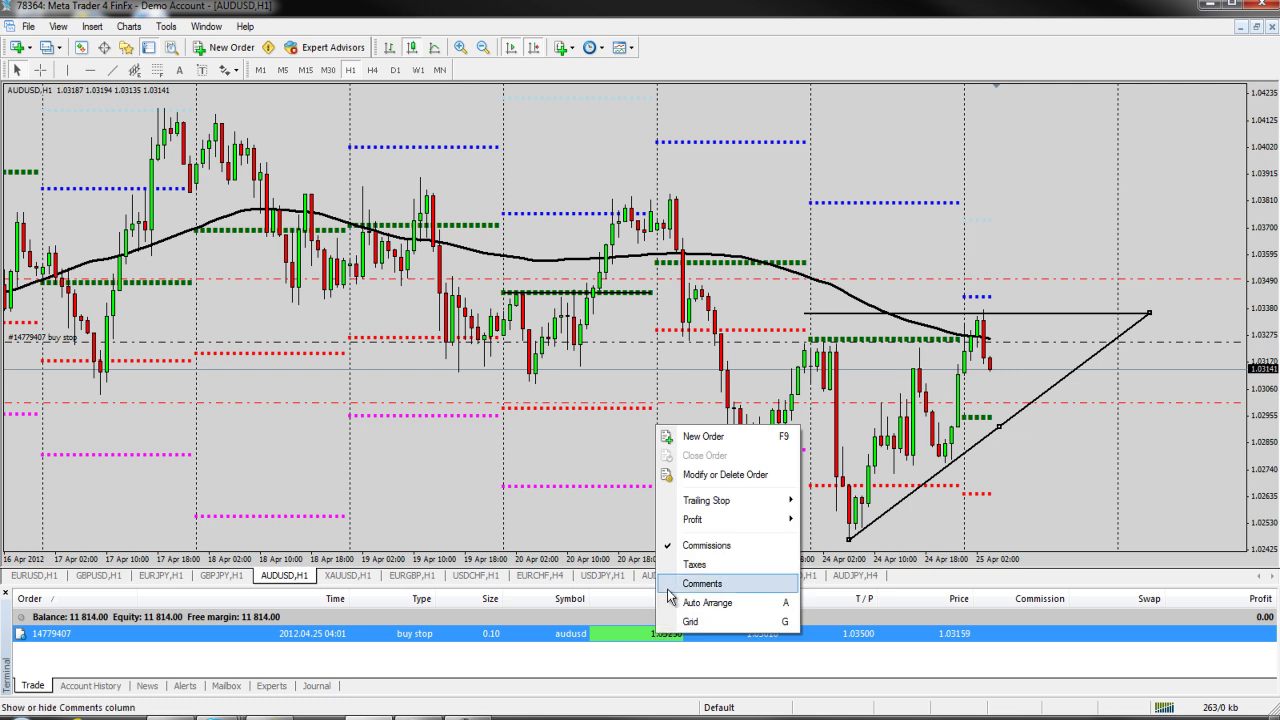
left_click(705, 478)
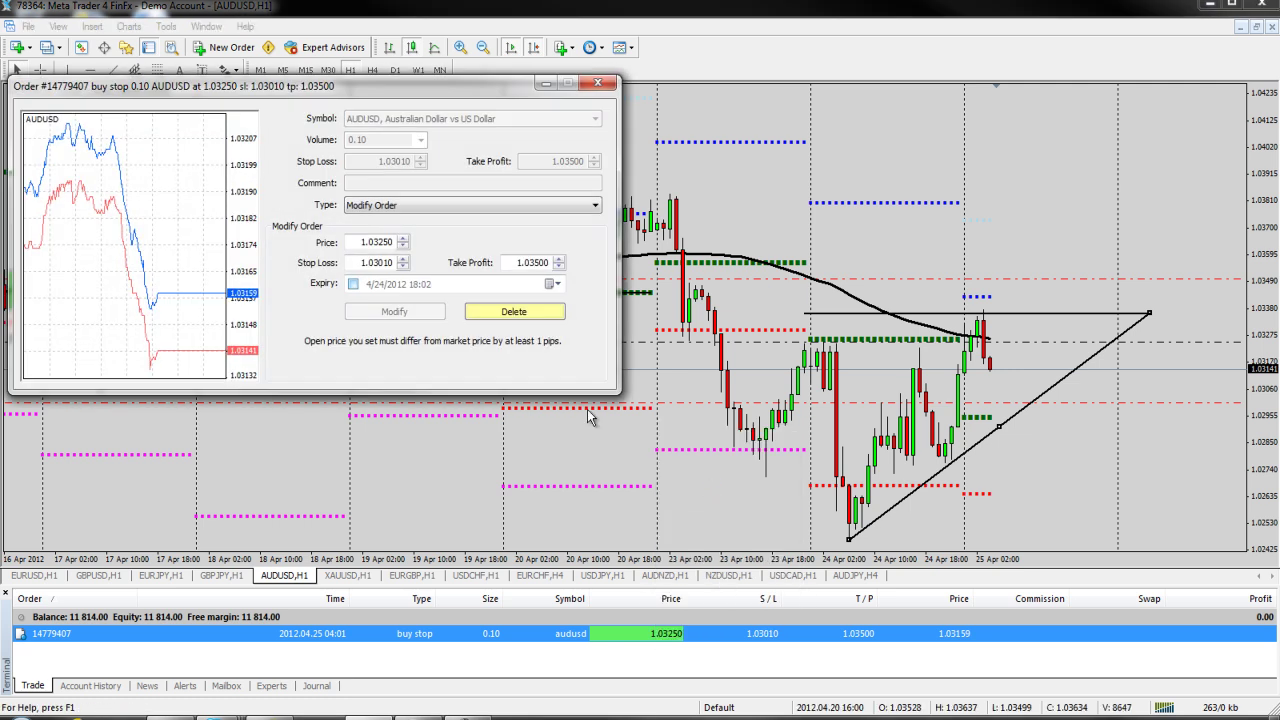
left_click(527, 314)
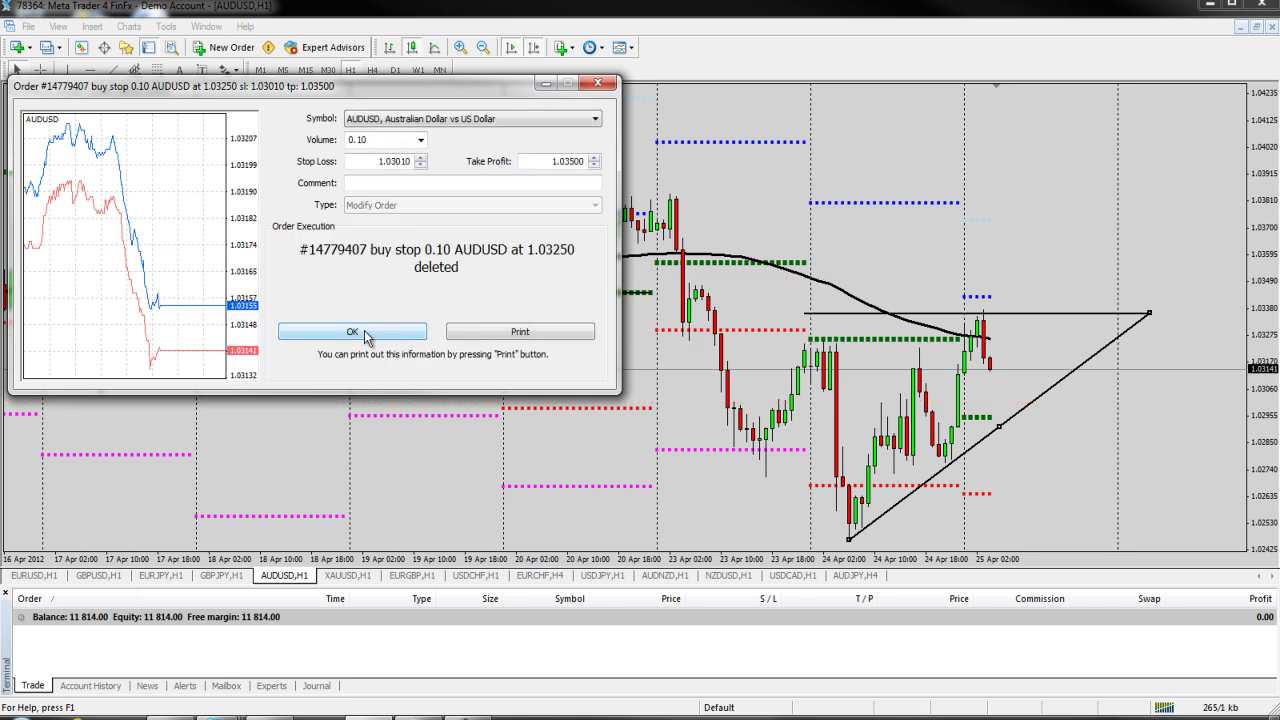
left_click(364, 335)
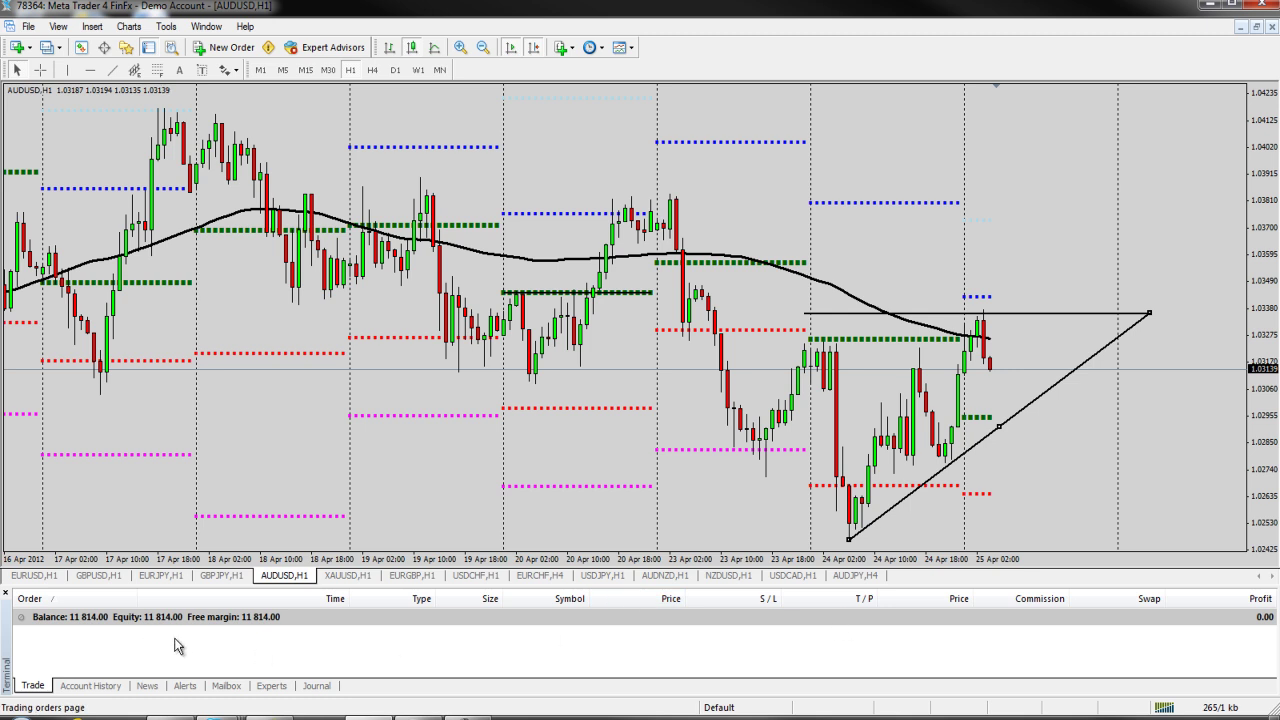